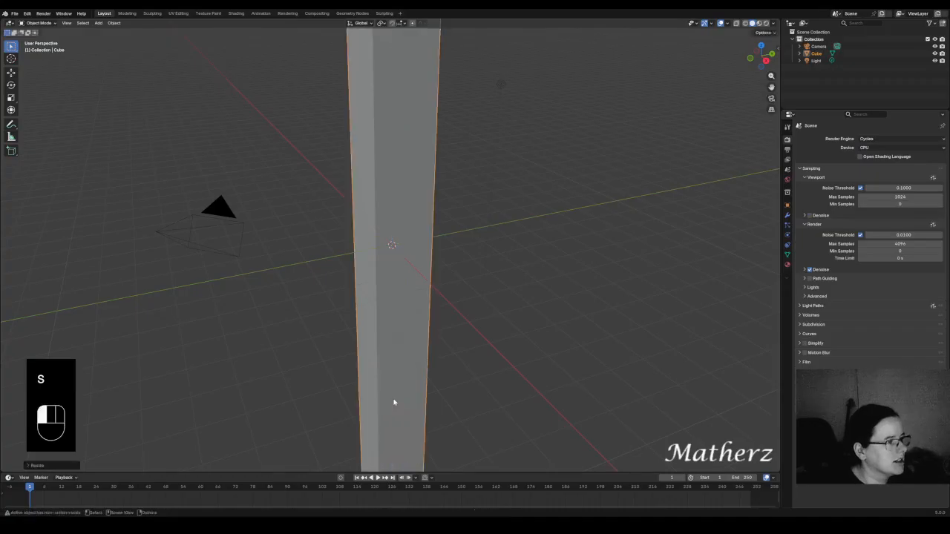
# Step: Scale the tall box down into a thin post and stretch it along the Z axis
pyautogui.press('s')
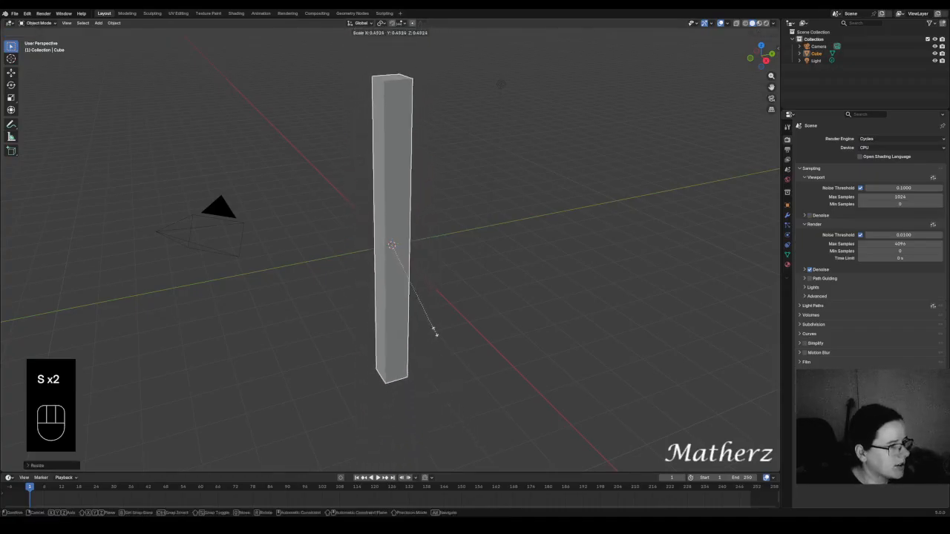
pyautogui.click(410, 273)
pyautogui.press('s')
pyautogui.press('z')
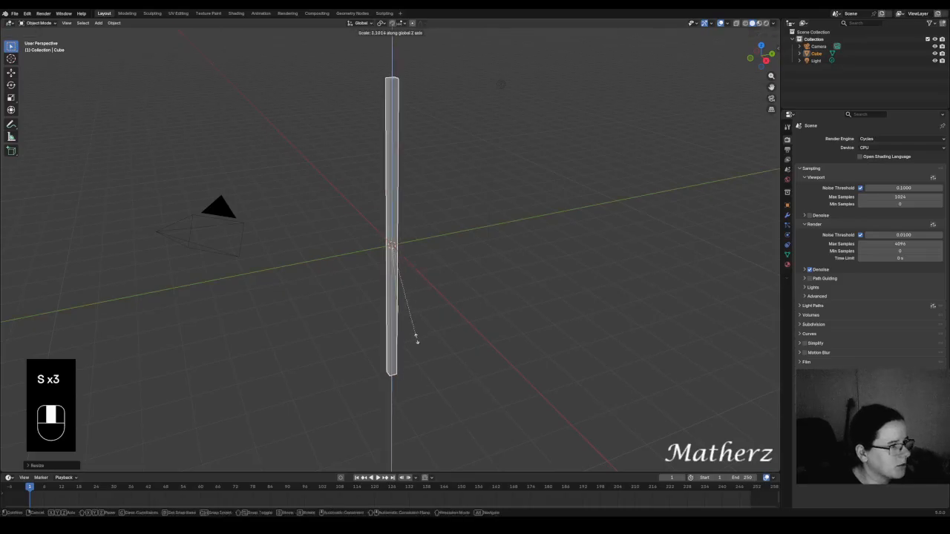
pyautogui.click(417, 342)
# Step: Raise the post along the Z axis until its base sits on the ground grid at the origin
pyautogui.press('g')
pyautogui.press('z')
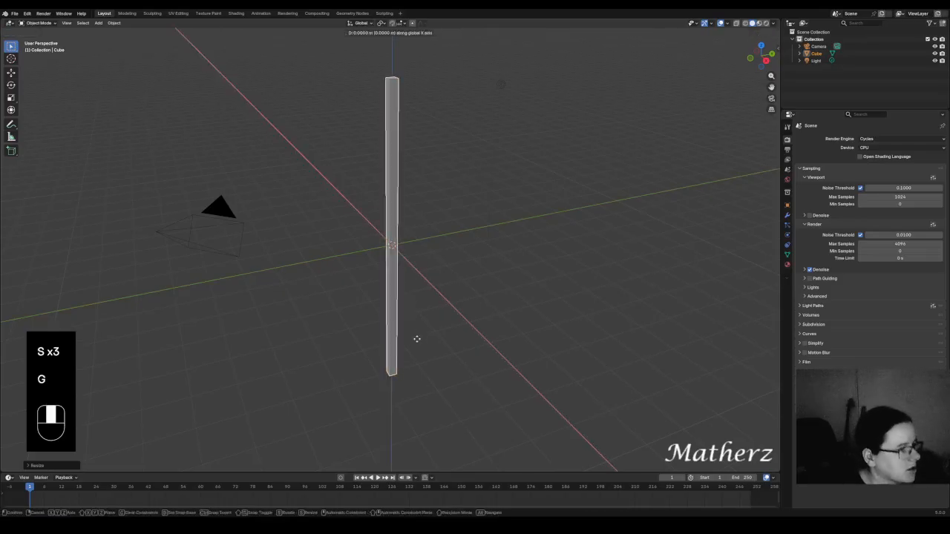
pyautogui.click(437, 177)
pyautogui.moveTo(436, 177); pyautogui.dragTo(526, 222, button='middle')
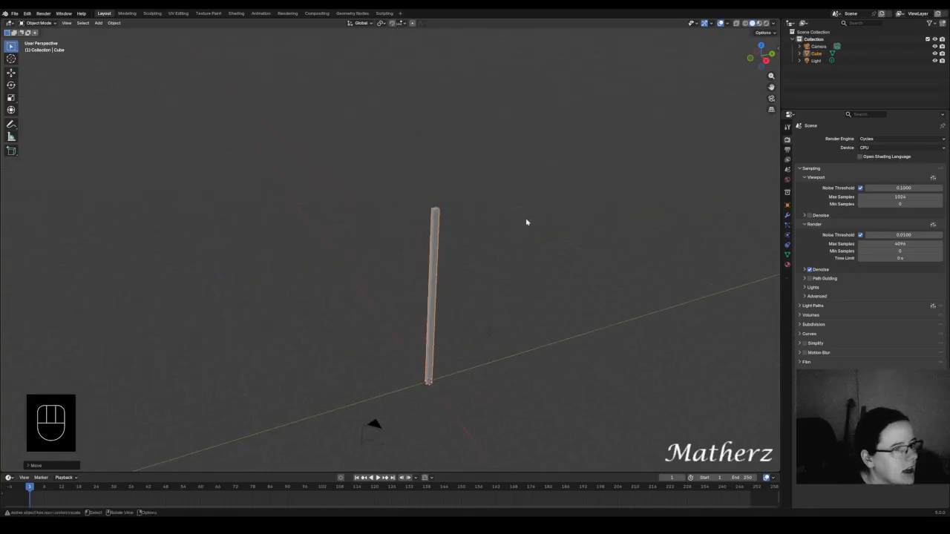
# Step: Darken the post material's base colour to grey with a value of about 0.208
pyautogui.click(788, 264)
pyautogui.click(896, 215)
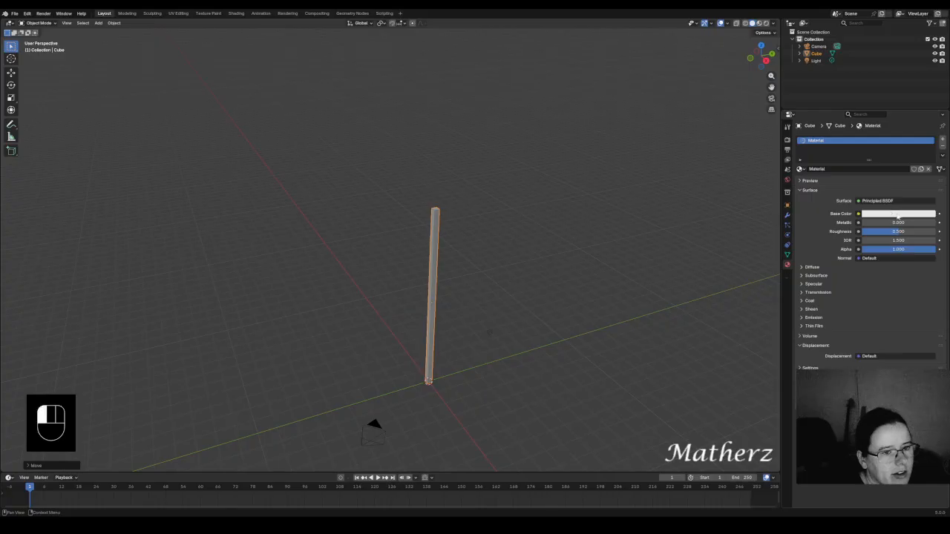
pyautogui.moveTo(931, 107); pyautogui.dragTo(930, 134)
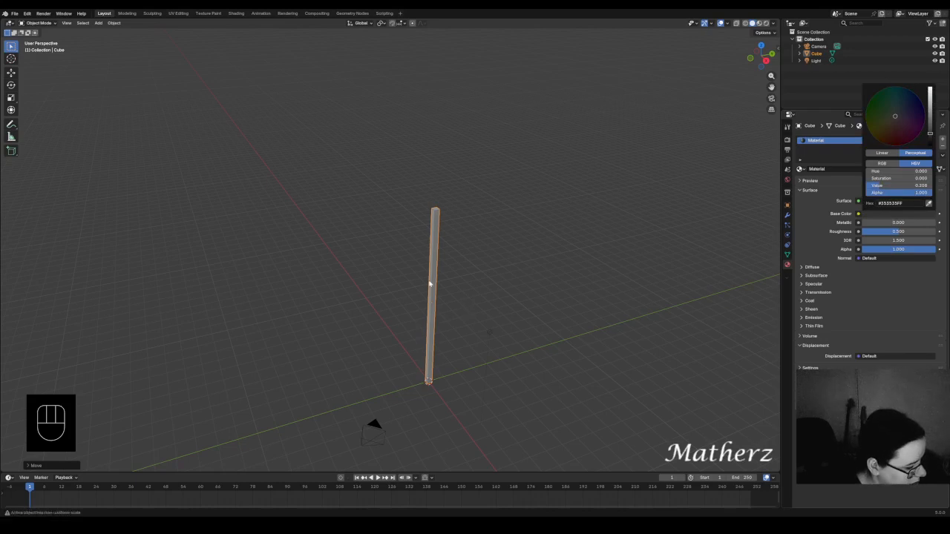
# Step: Duplicate the post and place the copy 20 m away along the Y axis
pyautogui.click(438, 246)
pyautogui.hotkey('shift', 'd')
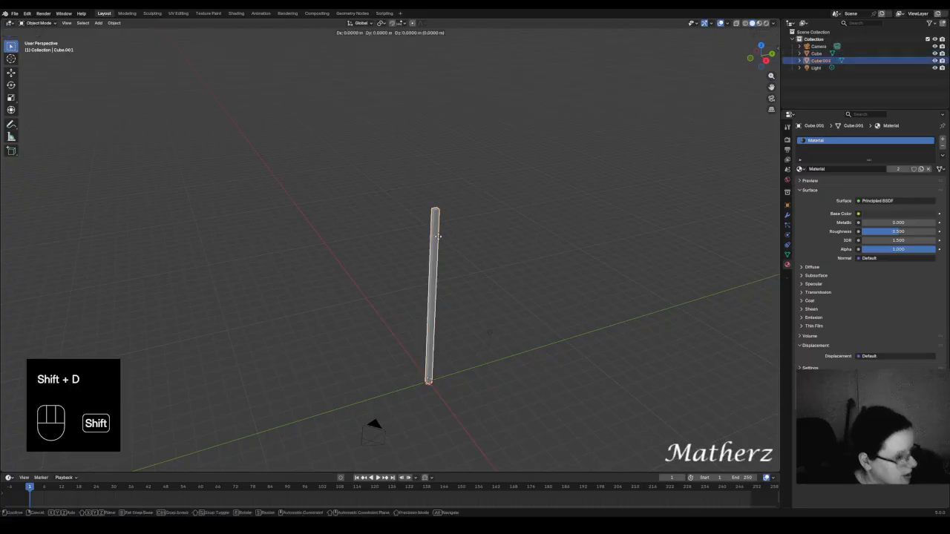
pyautogui.press('y')
pyautogui.press('KP_2')
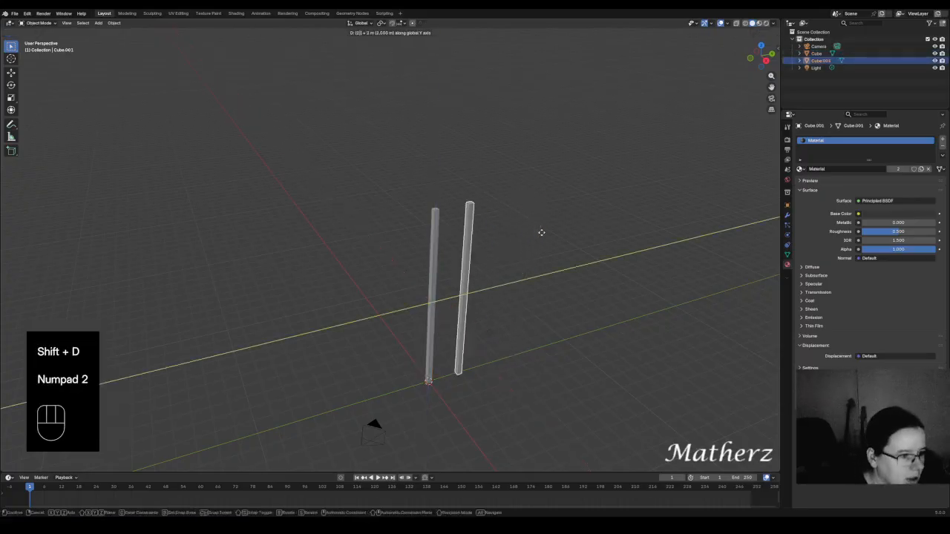
pyautogui.press('KP_0')
pyautogui.click(541, 236)
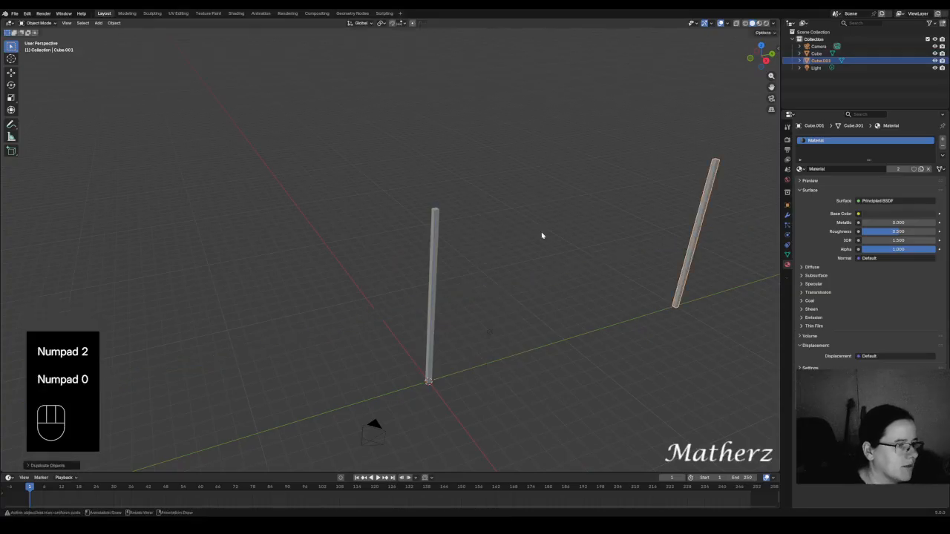
# Step: Add a mesh plane and move it roughly midway between the two posts
pyautogui.scroll(-2, 668, 234)
pyautogui.keyDown('shift'); pyautogui.moveTo(725, 233); pyautogui.dragTo(699, 190, button='middle'); pyautogui.keyUp('shift')
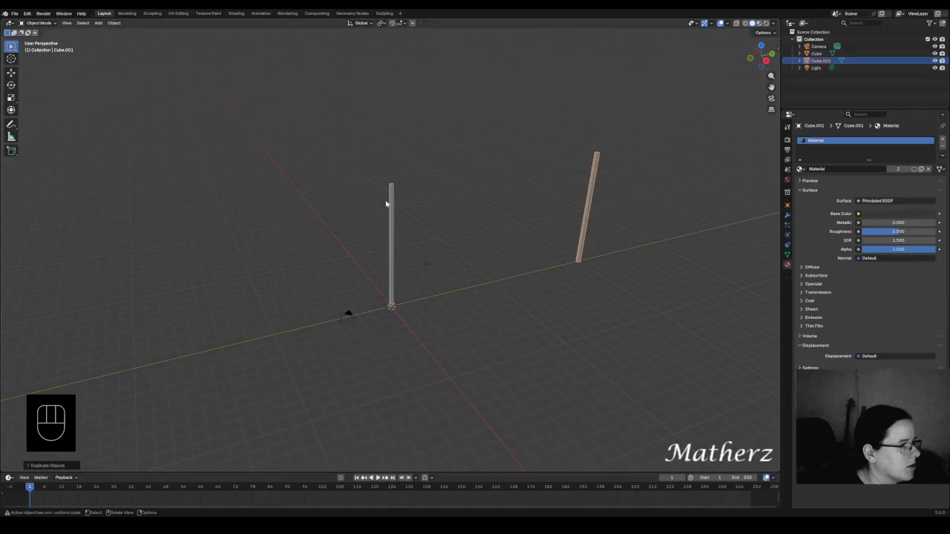
pyautogui.click(391, 206)
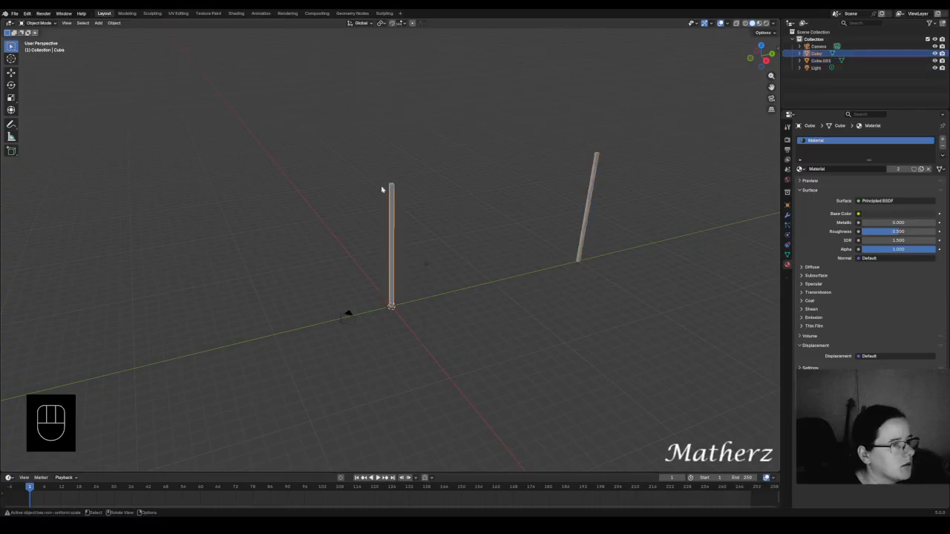
pyautogui.click(98, 22)
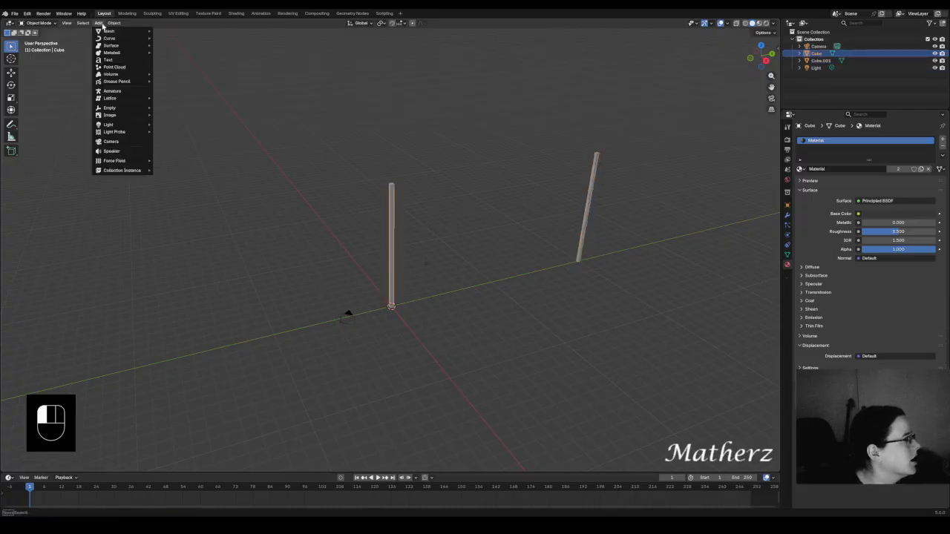
pyautogui.moveTo(111, 31)
pyautogui.click(170, 30)
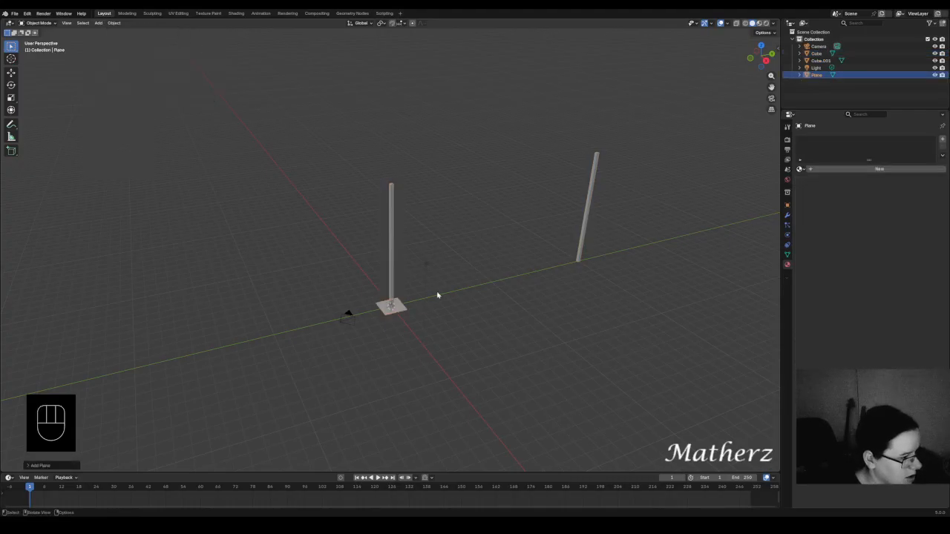
pyautogui.press('g')
pyautogui.click(540, 269)
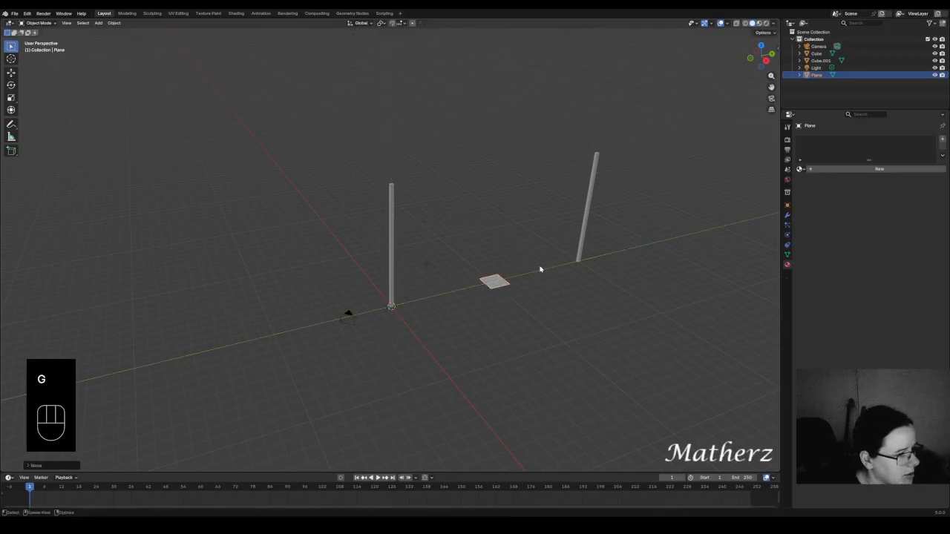
# Step: Rotate the plane 90 degrees about the Y axis so that it stands upright
pyautogui.press('r')
pyautogui.press('y')
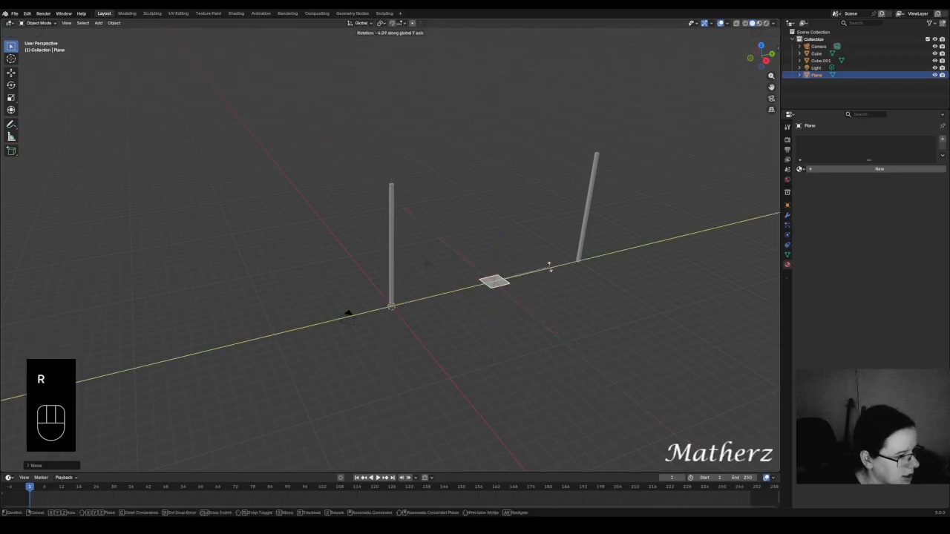
pyautogui.press('9')
pyautogui.press('0')
pyautogui.click(556, 294)
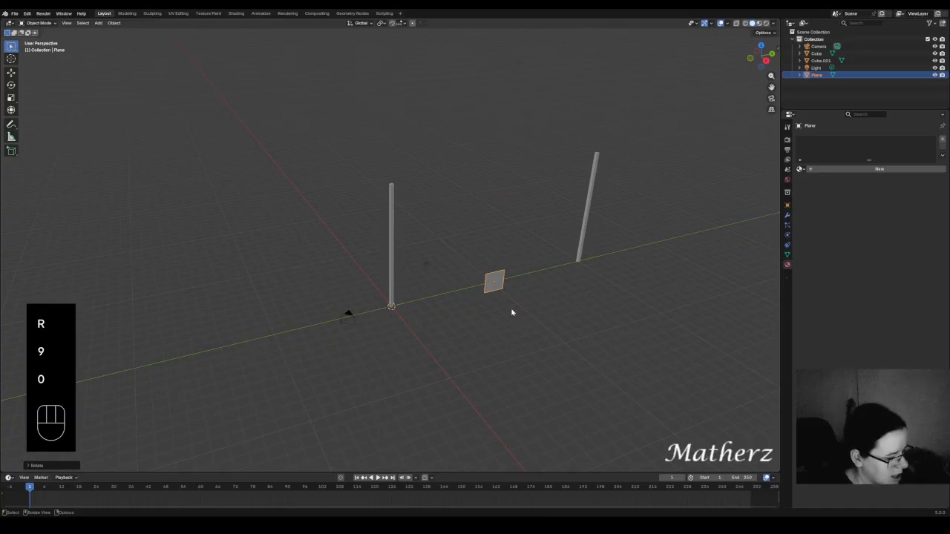
# Step: Raise the plane along the Z axis and scale it up until its lower edge reaches the ground line
pyautogui.press('g')
pyautogui.press('z')
pyautogui.click(515, 248)
pyautogui.moveTo(581, 252); pyautogui.dragTo(452, 260, button='middle')
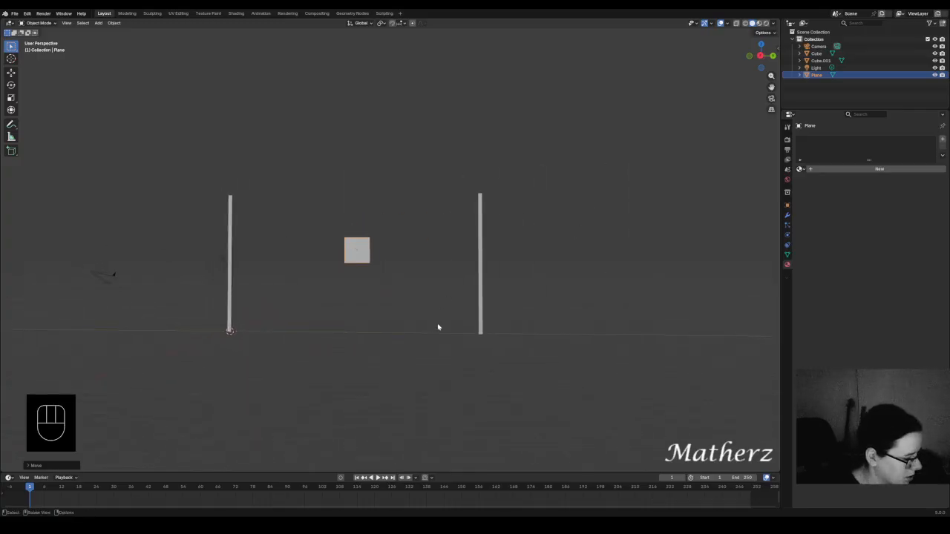
pyautogui.press('s')
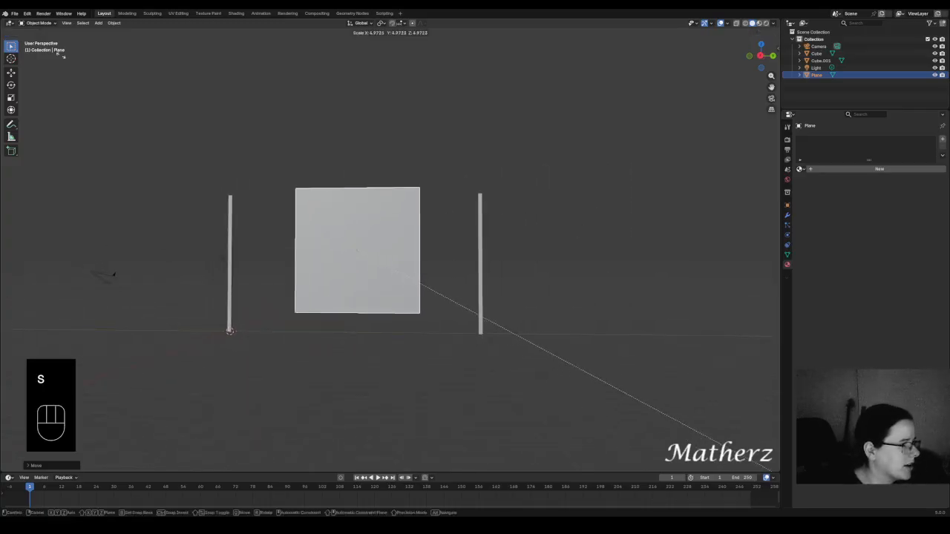
pyautogui.click(212, 131)
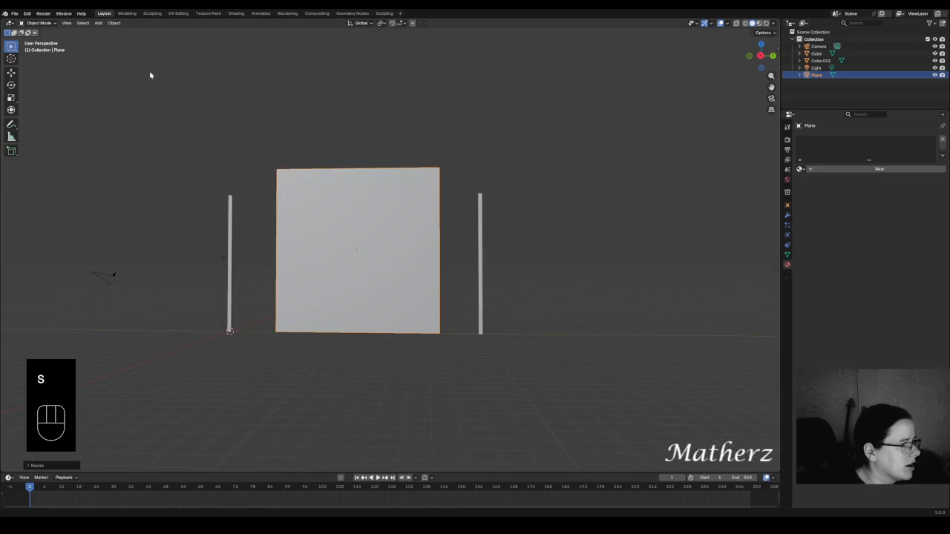
# Step: In Edit Mode with edge selection, lower the plane's upper edge along Z by about 2.9 m, to just below the post tops
pyautogui.click(37, 23)
pyautogui.click(38, 41)
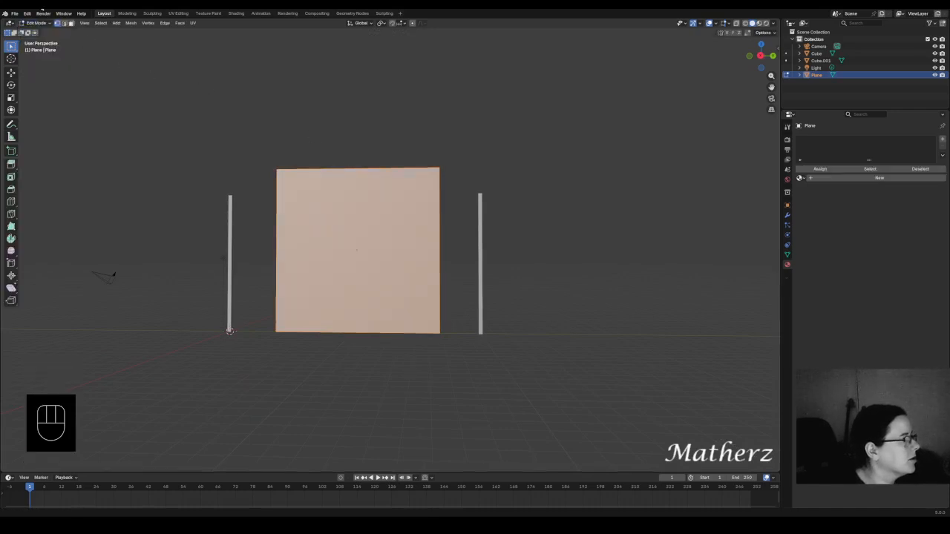
pyautogui.click(65, 23)
pyautogui.click(369, 168)
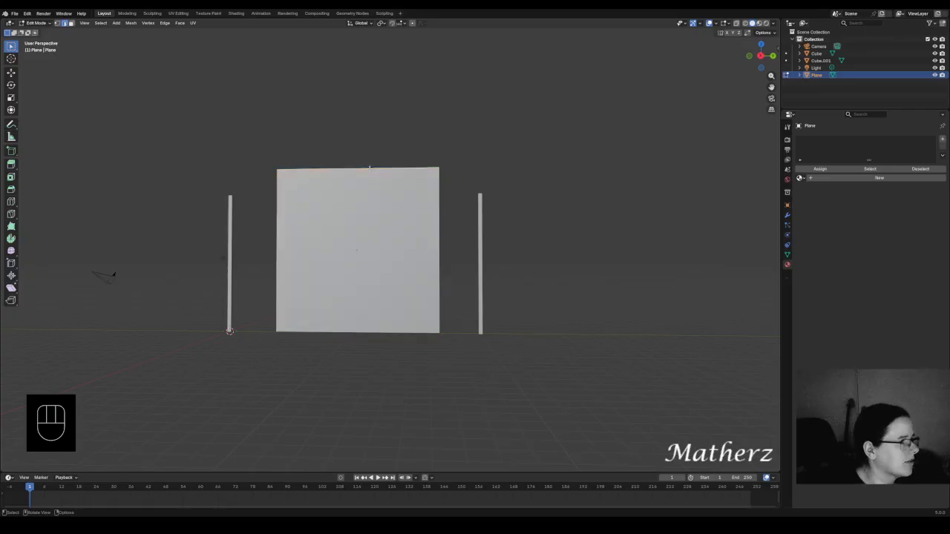
pyautogui.press('g')
pyautogui.press('z')
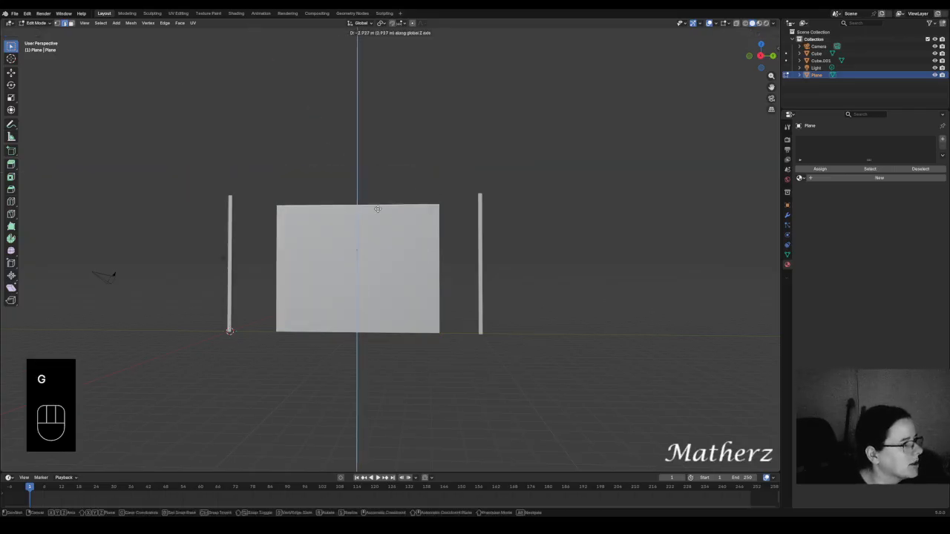
pyautogui.click(456, 258)
# Step: Move the plane's two vertical edges outward along the Y axis until each one meets its post
pyautogui.click(441, 248)
pyautogui.press('g')
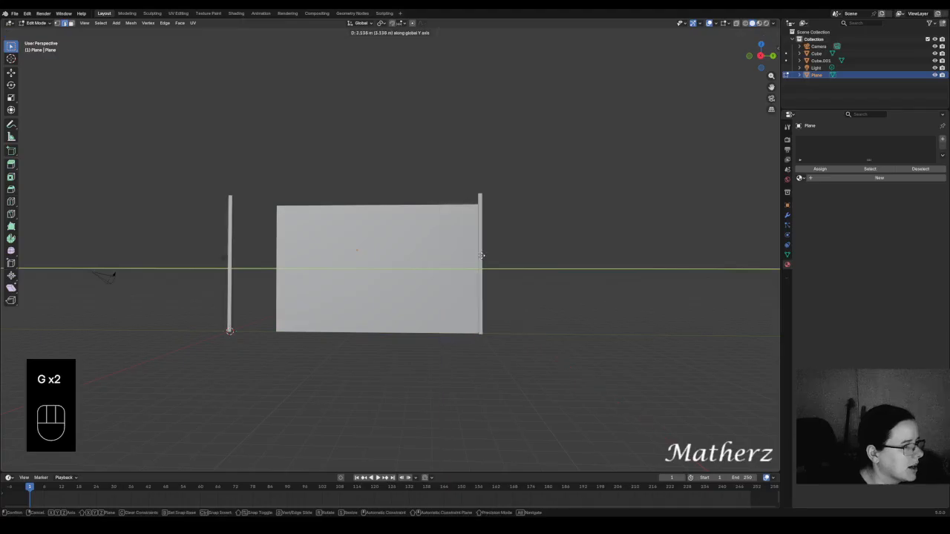
pyautogui.click(480, 255)
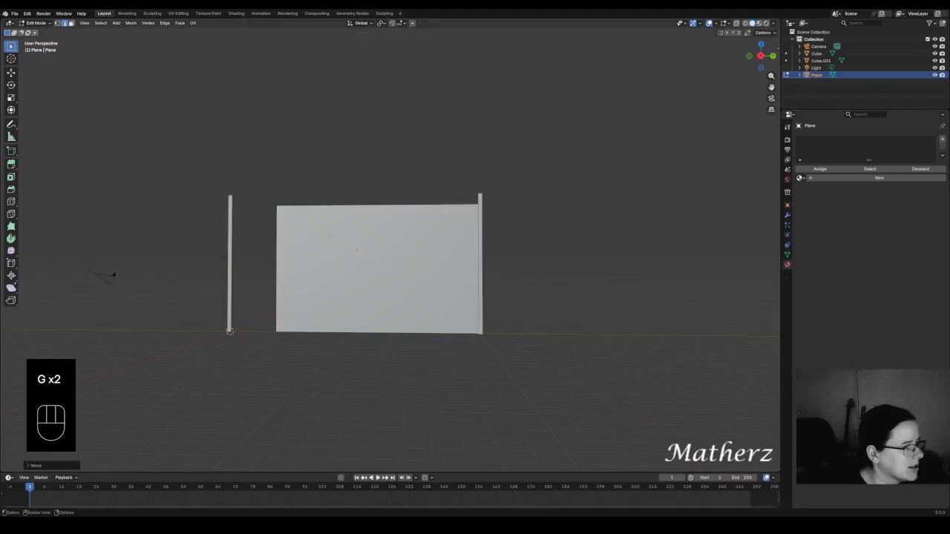
pyautogui.click(274, 239)
pyautogui.press('g')
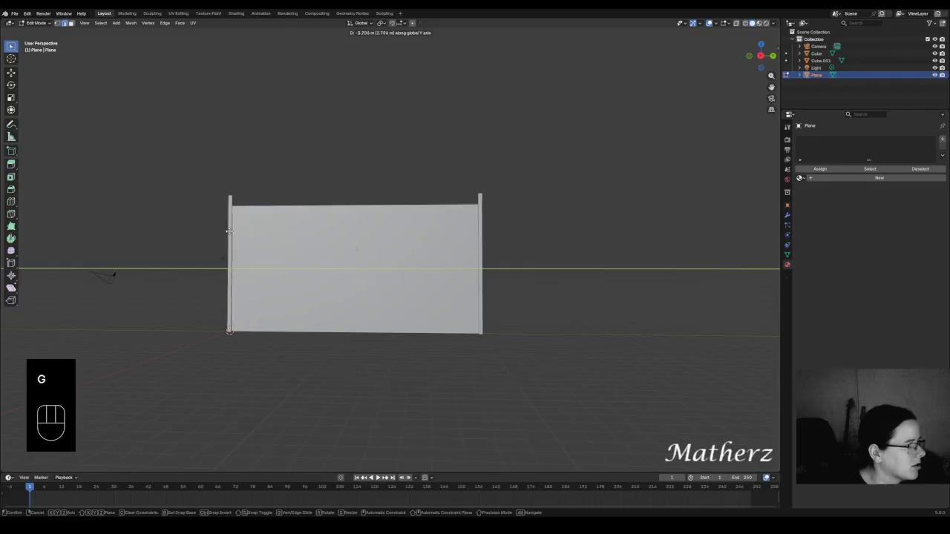
pyautogui.click(229, 231)
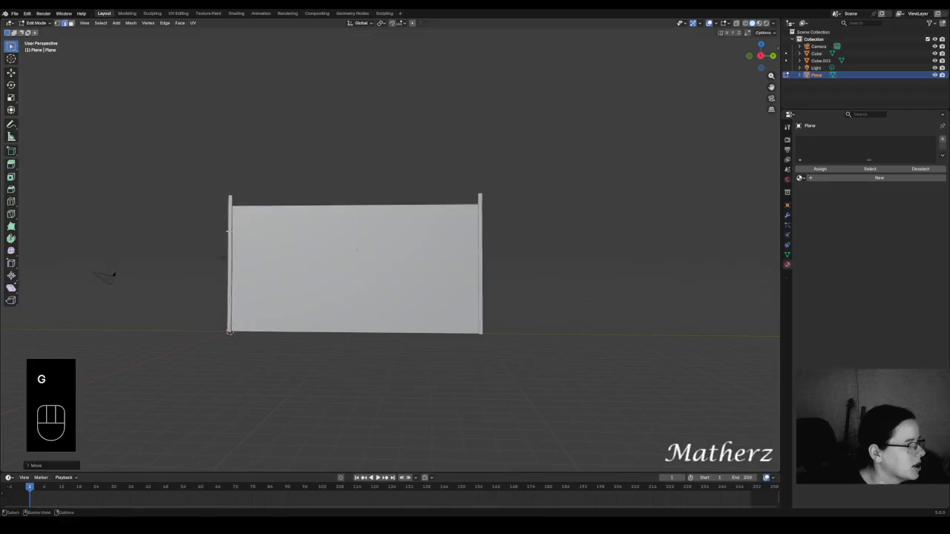
pyautogui.rightClick(382, 253)
pyautogui.click(382, 252)
pyautogui.click(382, 252)
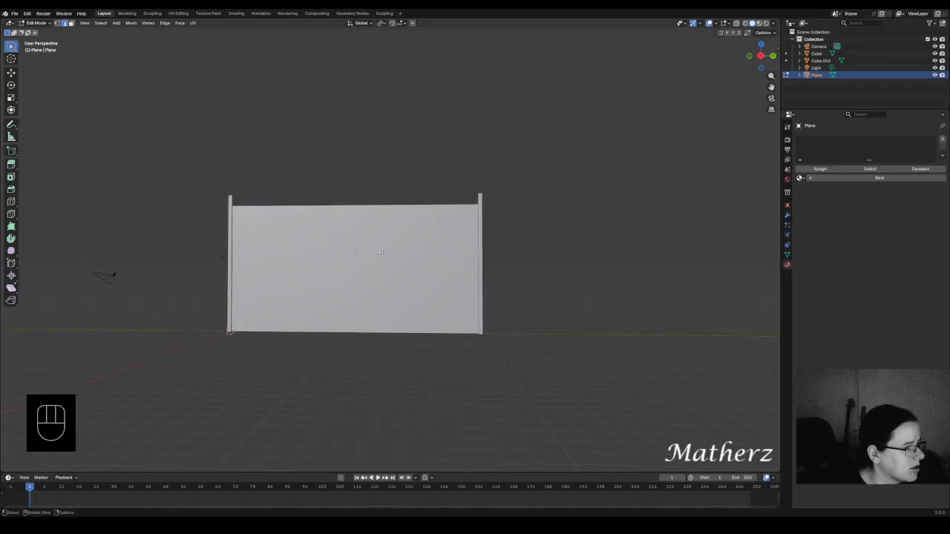
pyautogui.press('a')
pyautogui.rightClick(382, 252)
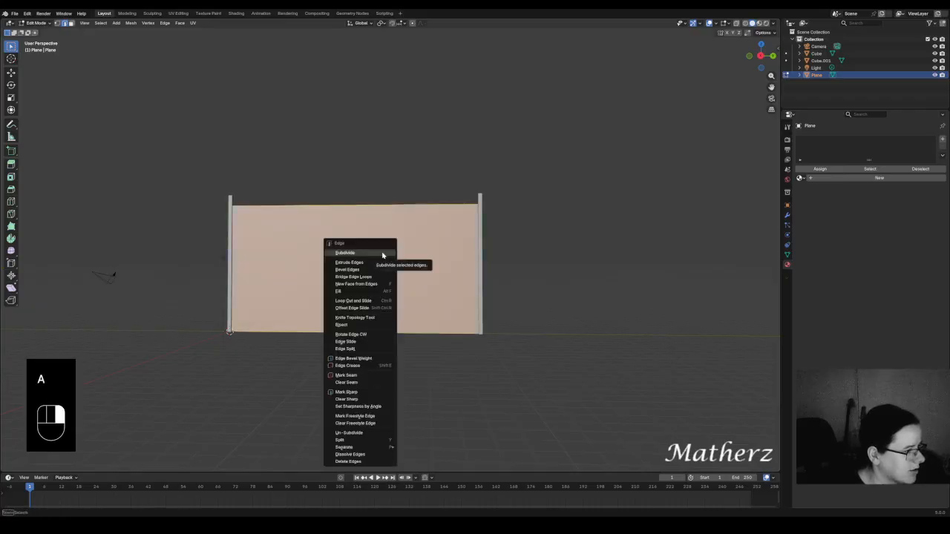
pyautogui.click(382, 253)
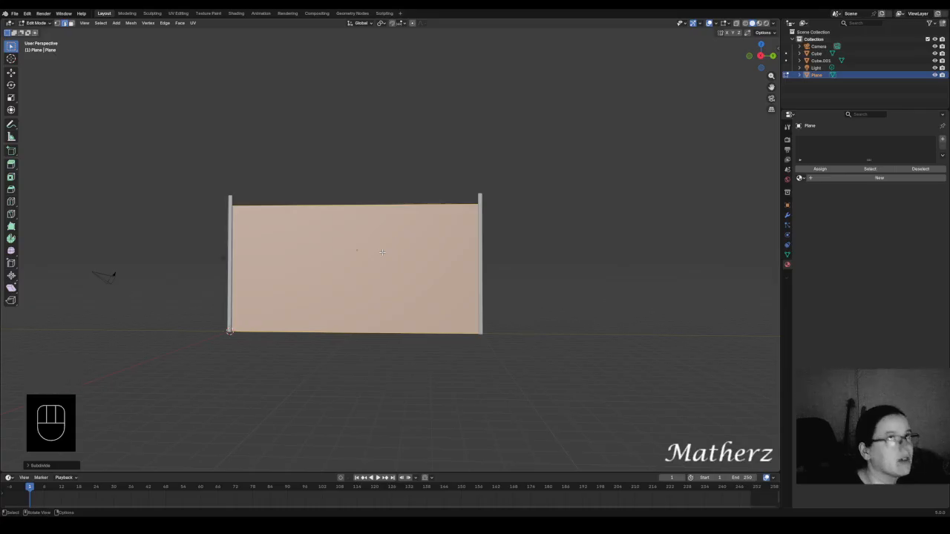
pyautogui.rightClick(382, 253)
pyautogui.click(382, 253)
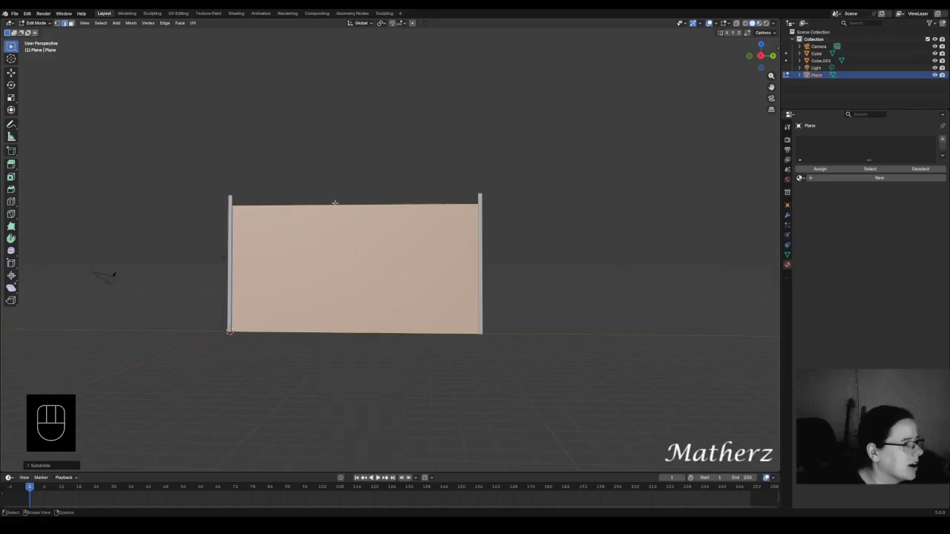
pyautogui.moveTo(335, 203); pyautogui.dragTo(324, 251, button='middle')
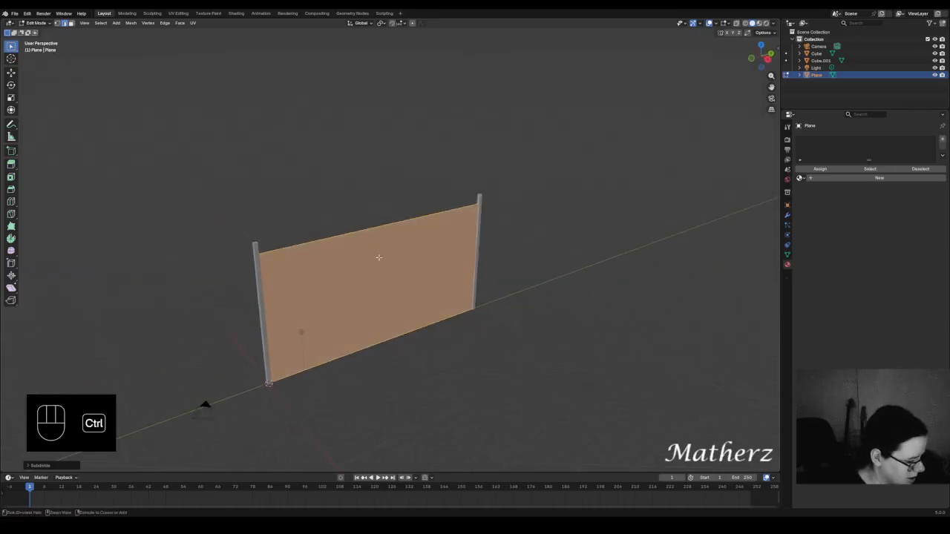
pyautogui.hotkey('ctrl', 'z')
pyautogui.hotkey('ctrl', 'z')
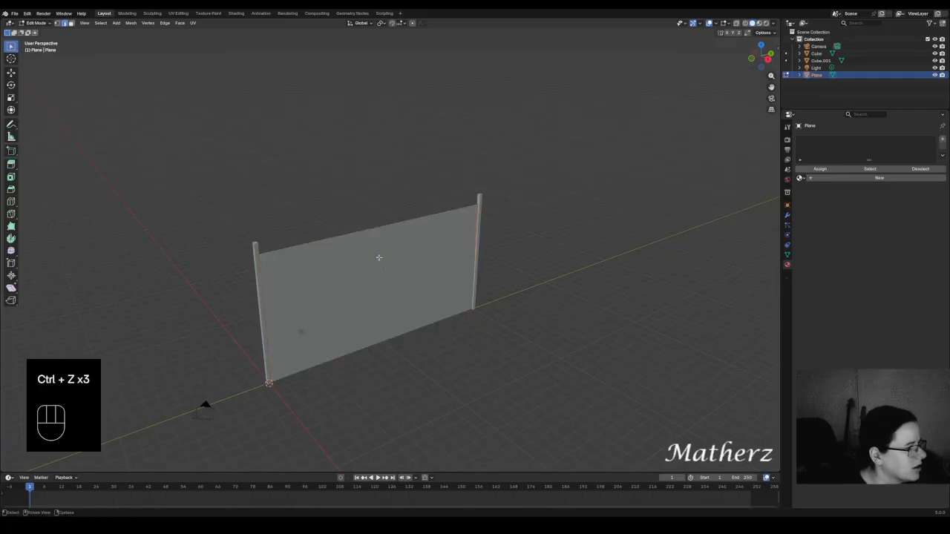
# Step: In Edit Mode, select the panel's whole mesh, try subdividing its edges once, and undo the subdivision
pyautogui.click(37, 23)
pyautogui.click(41, 34)
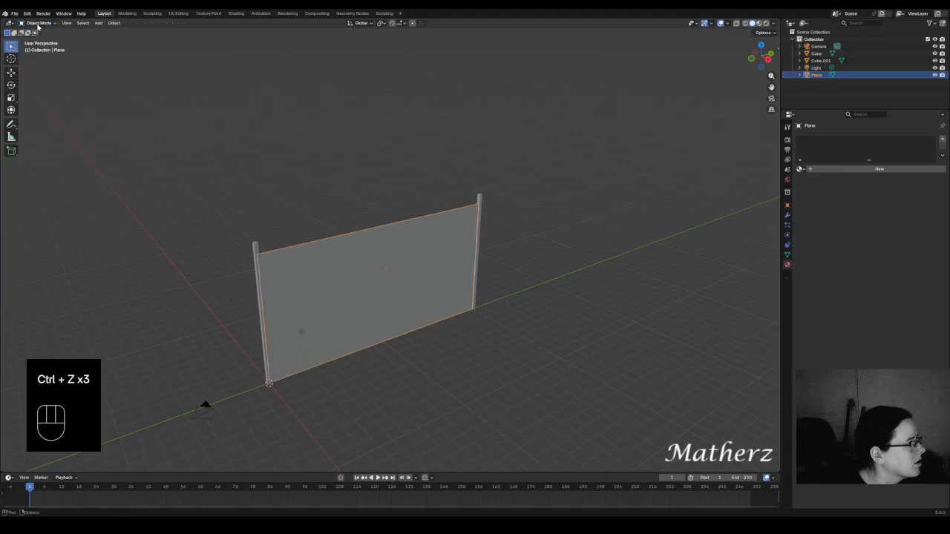
pyautogui.click(39, 23)
pyautogui.click(43, 42)
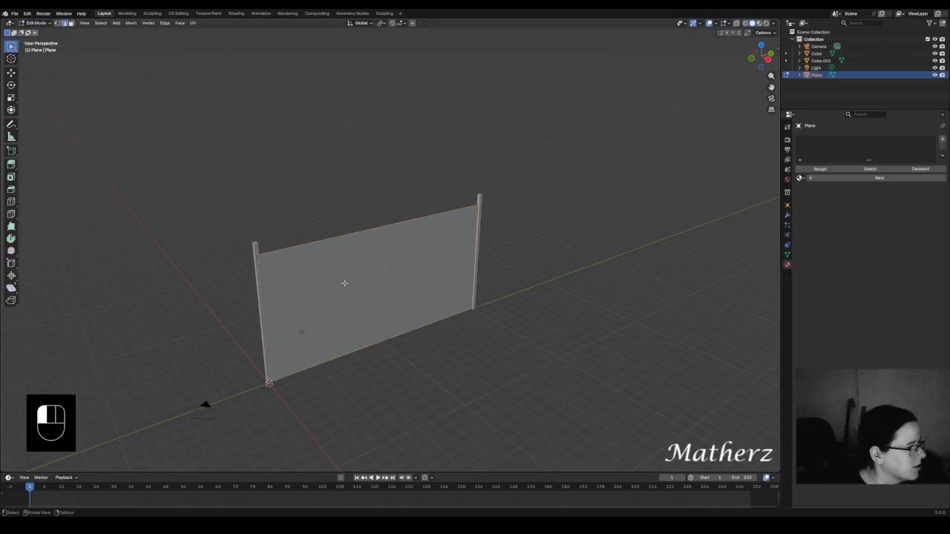
pyautogui.press('a')
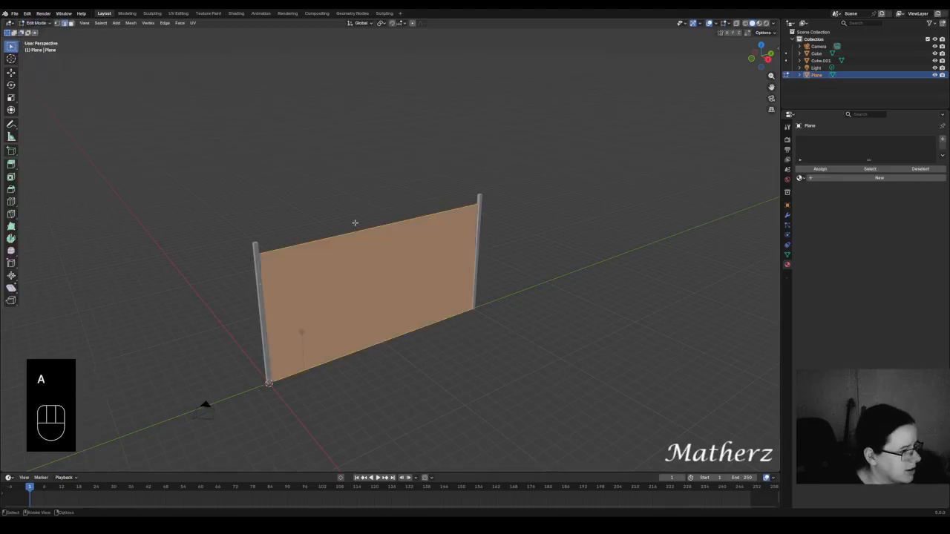
pyautogui.rightClick(403, 268)
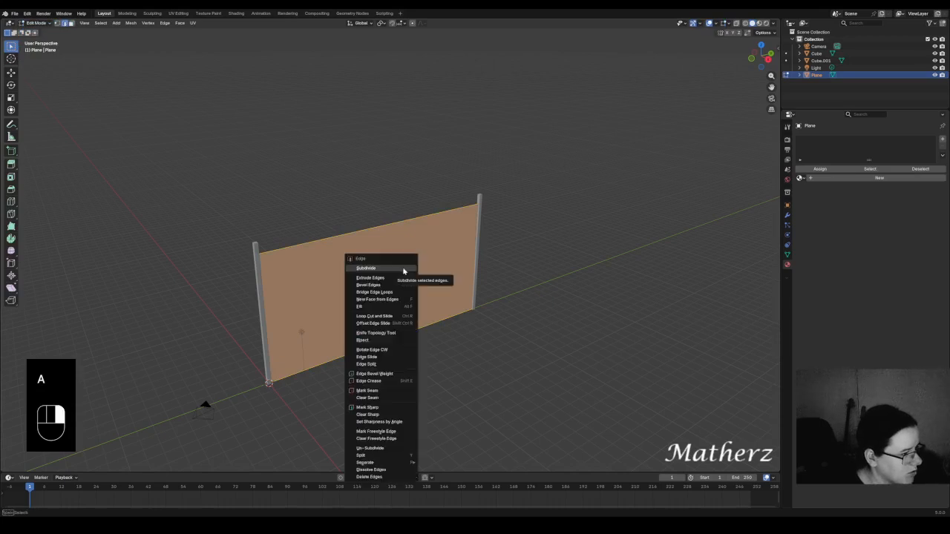
pyautogui.click(403, 268)
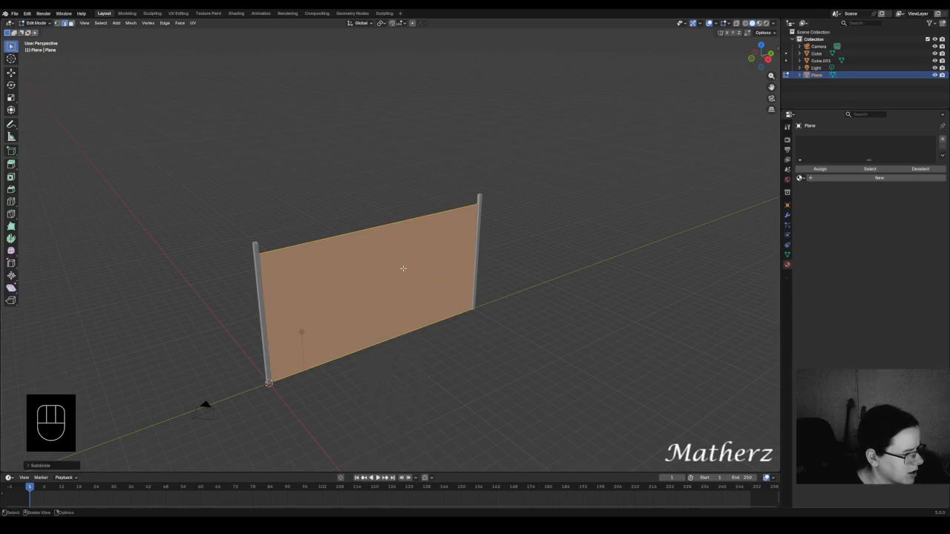
pyautogui.hotkey('ctrl', 'z')
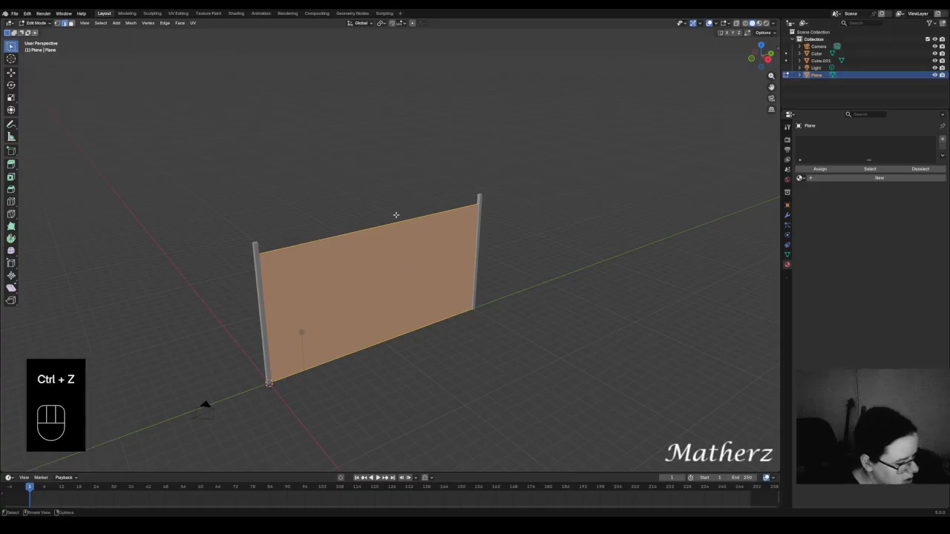
# Step: Try loop cuts on the panel and subdivide its mesh with face selection active
pyautogui.hotkey('ctrl', 'r')
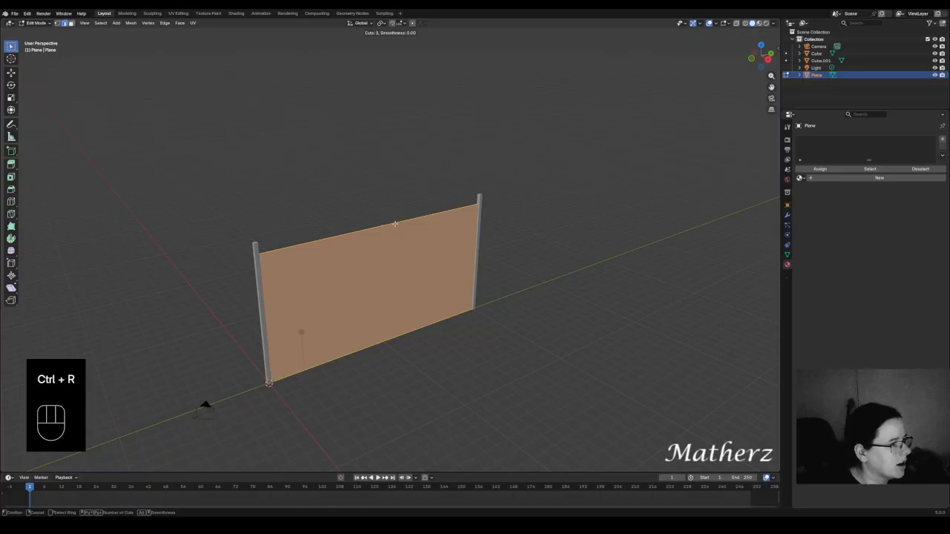
pyautogui.rightClick(377, 157)
pyautogui.click(72, 24)
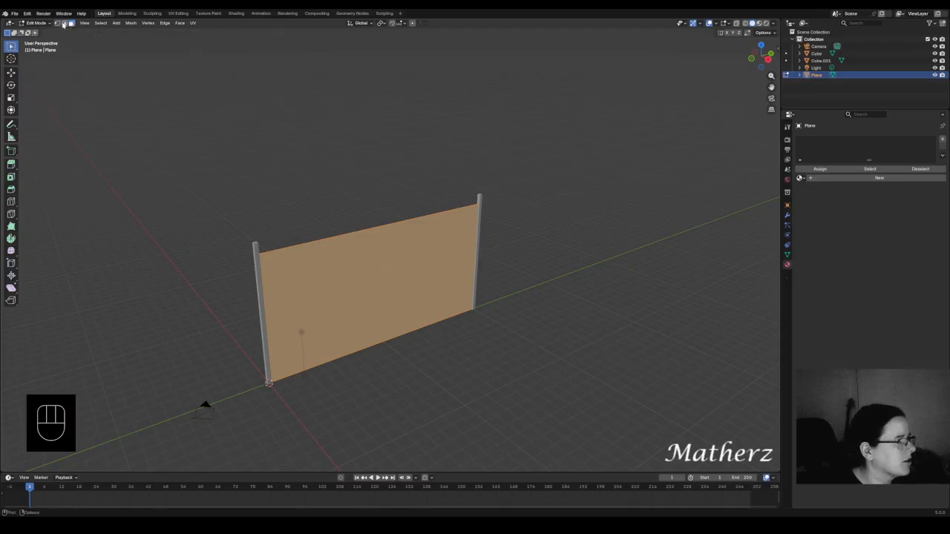
pyautogui.rightClick(363, 241)
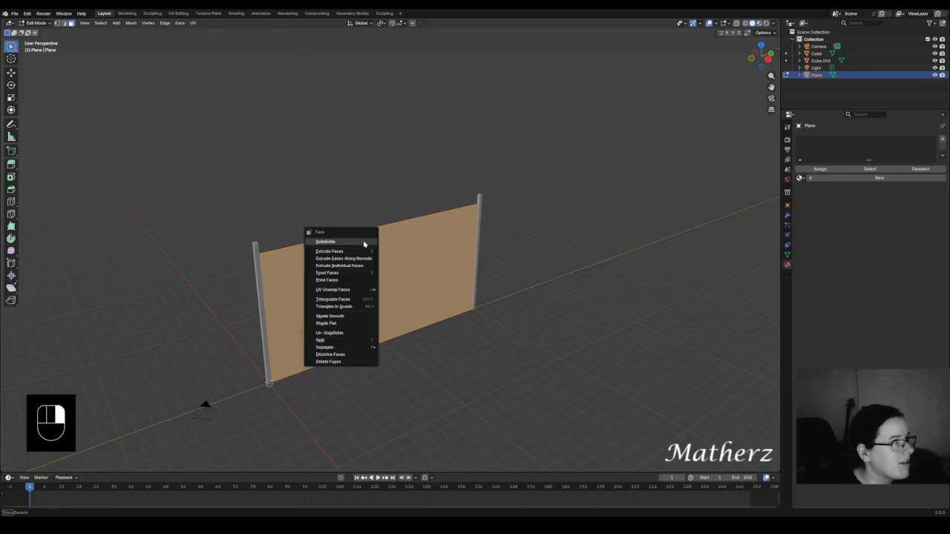
pyautogui.click(363, 241)
pyautogui.click(355, 203)
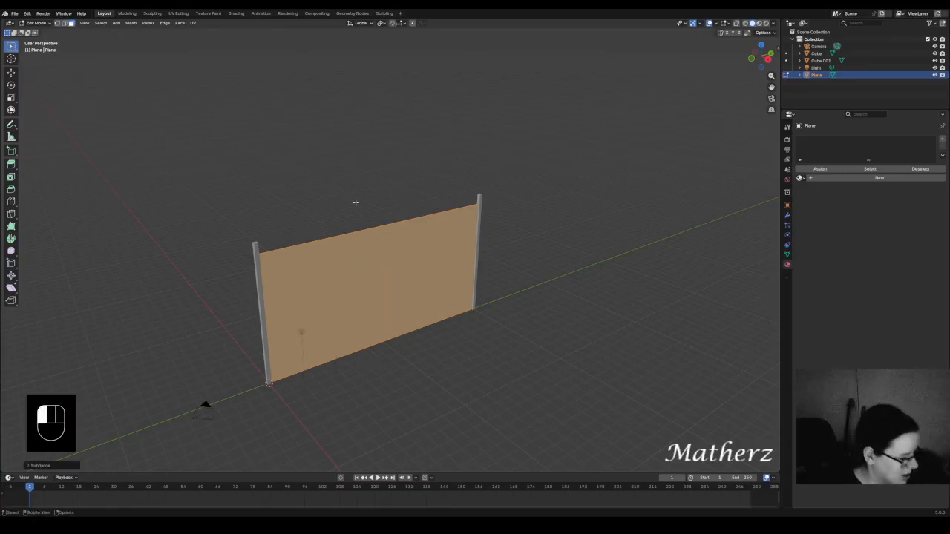
pyautogui.hotkey('ctrl', 'r')
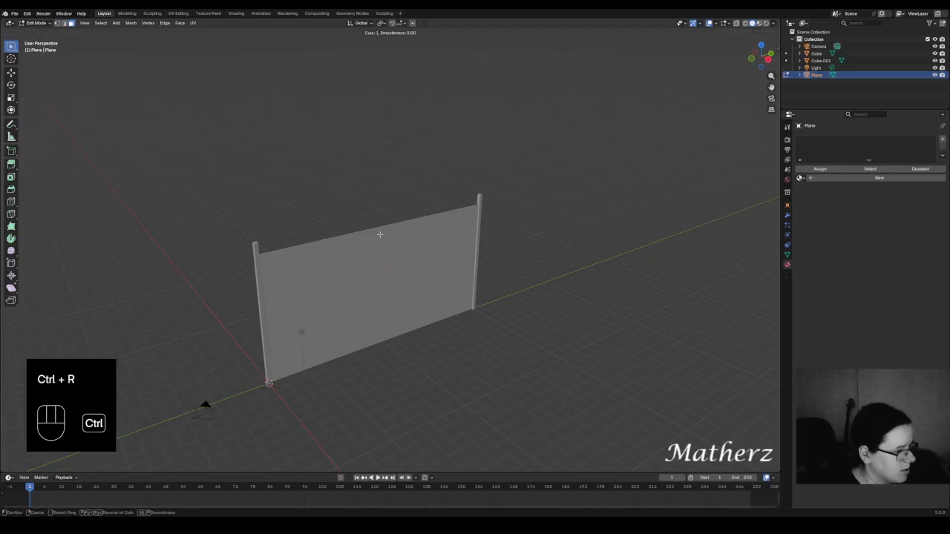
# Step: Return to Object Mode and apply Shade Smooth to the panel
pyautogui.click(37, 23)
pyautogui.click(42, 33)
pyautogui.click(433, 280)
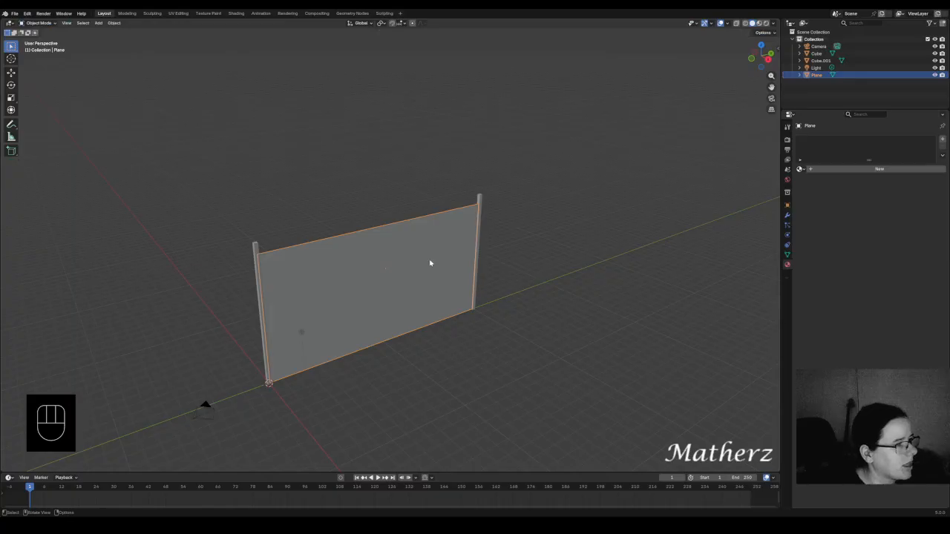
pyautogui.moveTo(395, 262)
pyautogui.mouseDown(button='middle')
pyautogui.moveTo(409, 221)
pyautogui.moveTo(383, 235)
pyautogui.moveTo(382, 259)
pyautogui.mouseUp(button='middle')
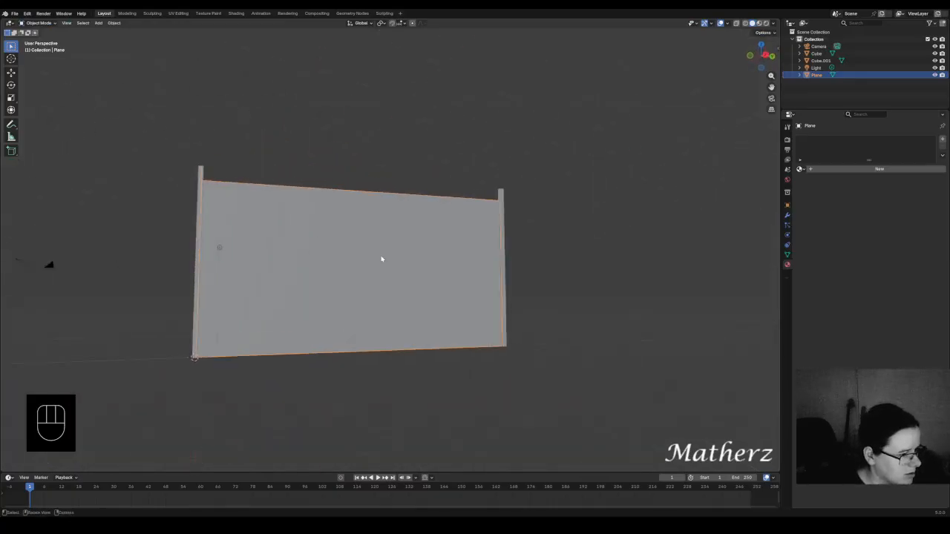
pyautogui.scroll(1, 381, 259)
pyautogui.rightClick(381, 259)
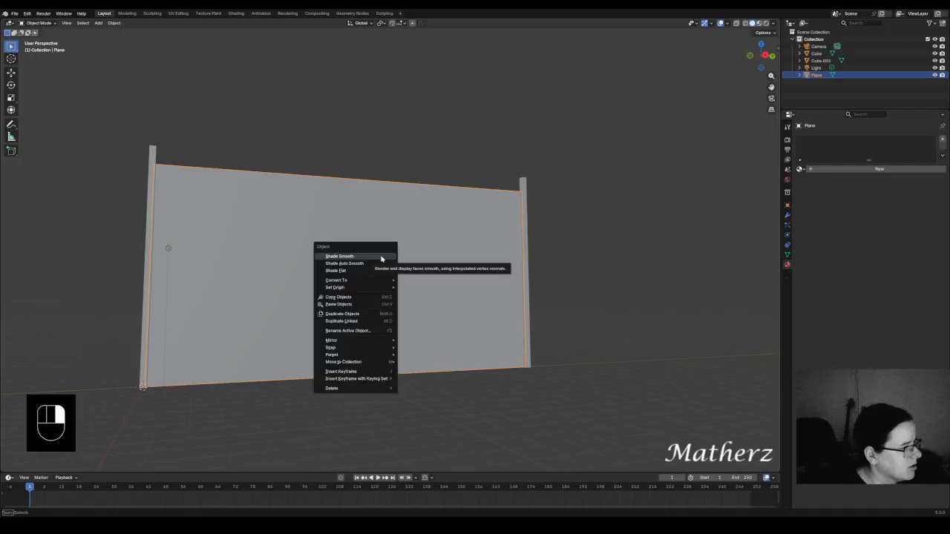
pyautogui.click(382, 257)
# Step: In Edit Mode, try to add a single loop cut at the panel's upper edge and switch to vertex selection
pyautogui.click(39, 23)
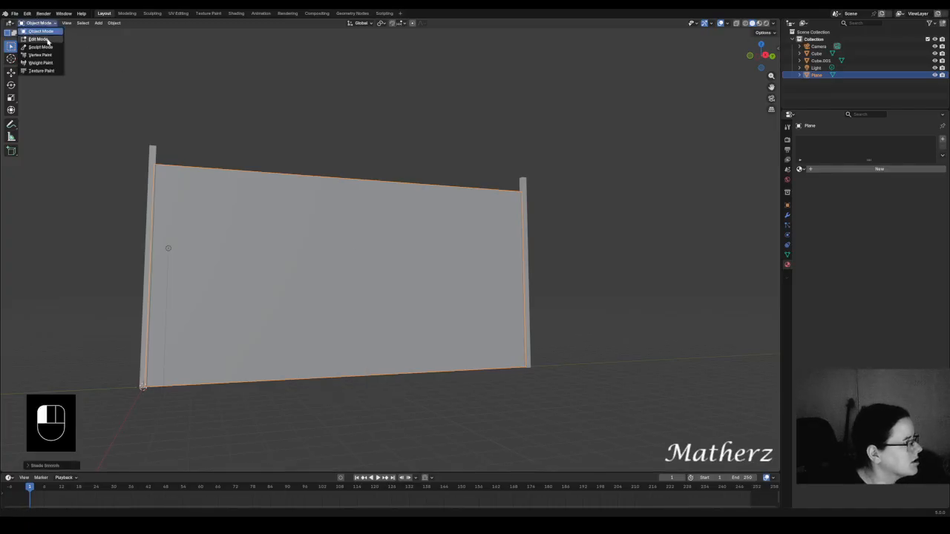
pyautogui.click(44, 41)
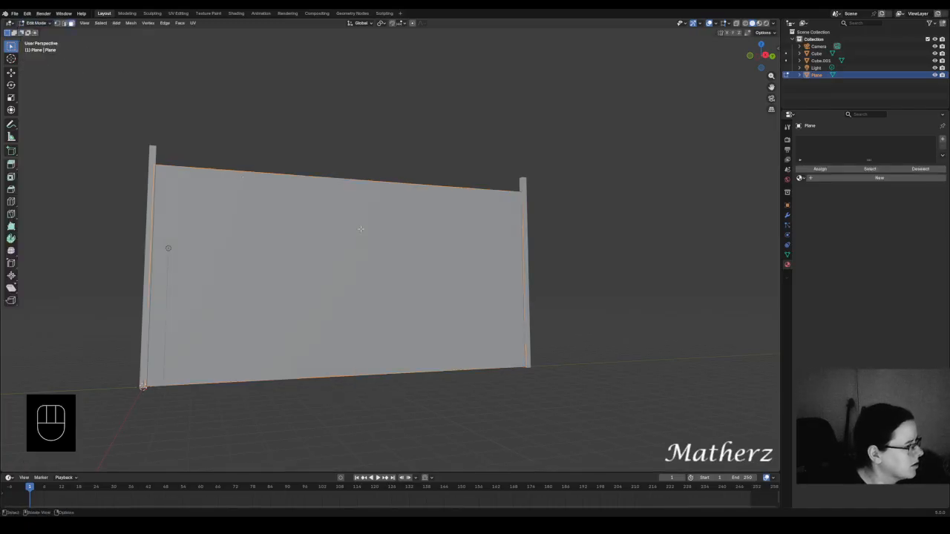
pyautogui.hotkey('ctrl', 'r')
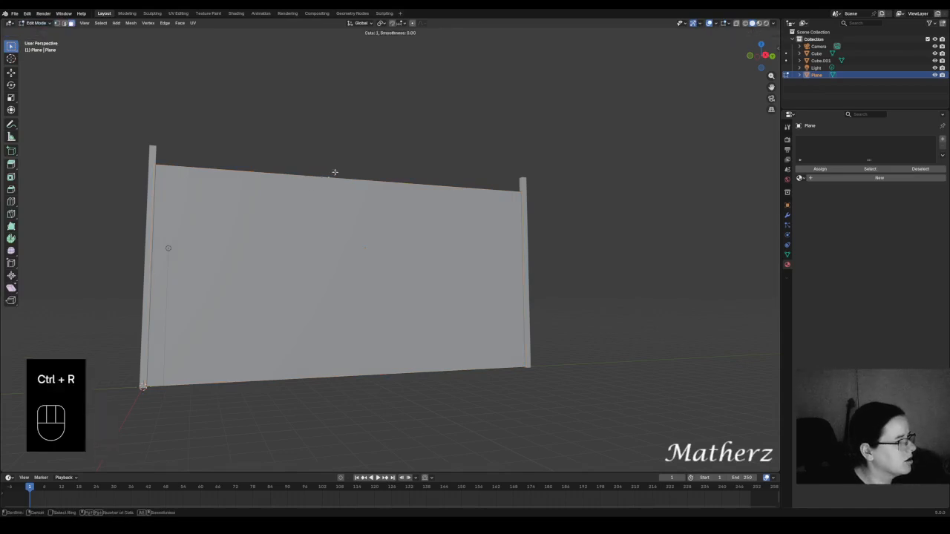
pyautogui.click(335, 172)
pyautogui.rightClick(335, 172)
pyautogui.click(58, 23)
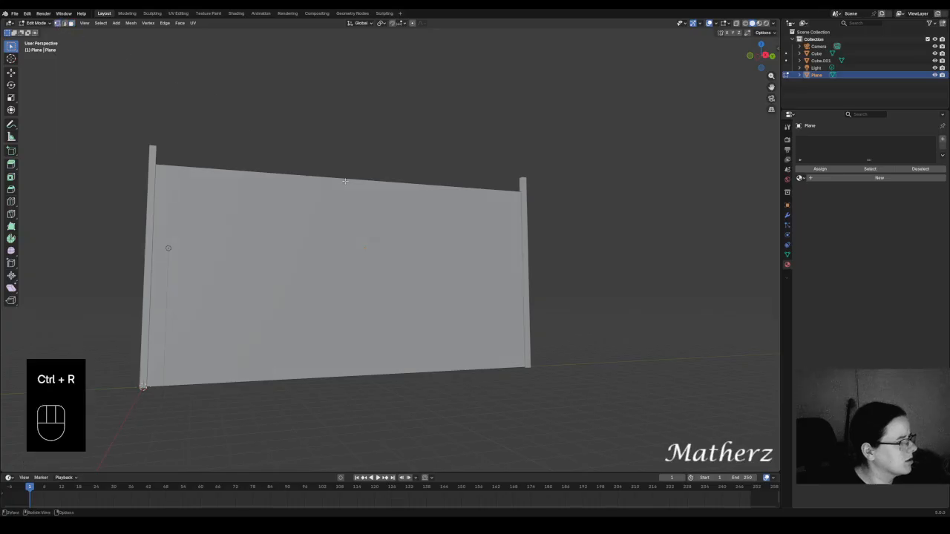
# Step: Undo the latest panel edits and delete the panel object from between the posts
pyautogui.hotkey('ctrl', 'z')
pyautogui.hotkey('ctrl', 'z')
pyautogui.hotkey('ctrl', 'z')
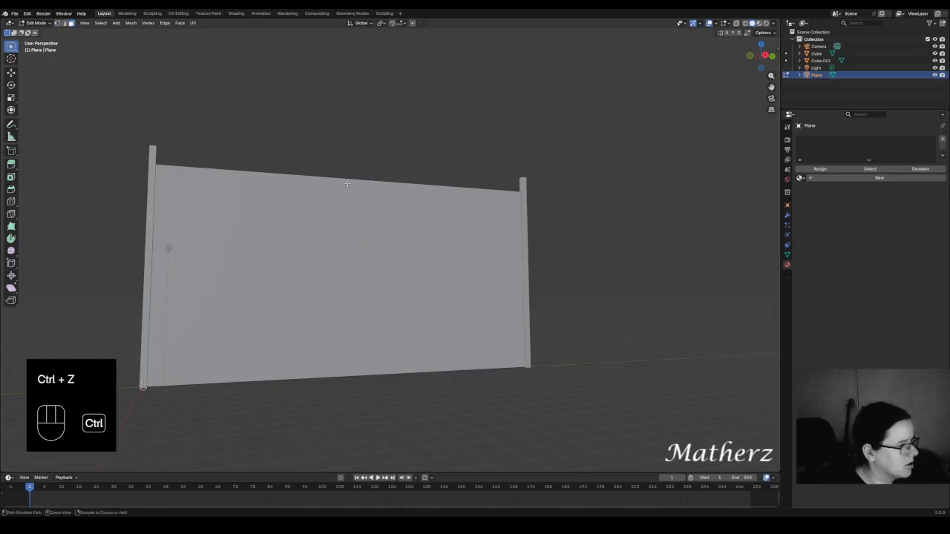
pyautogui.press('Delete')
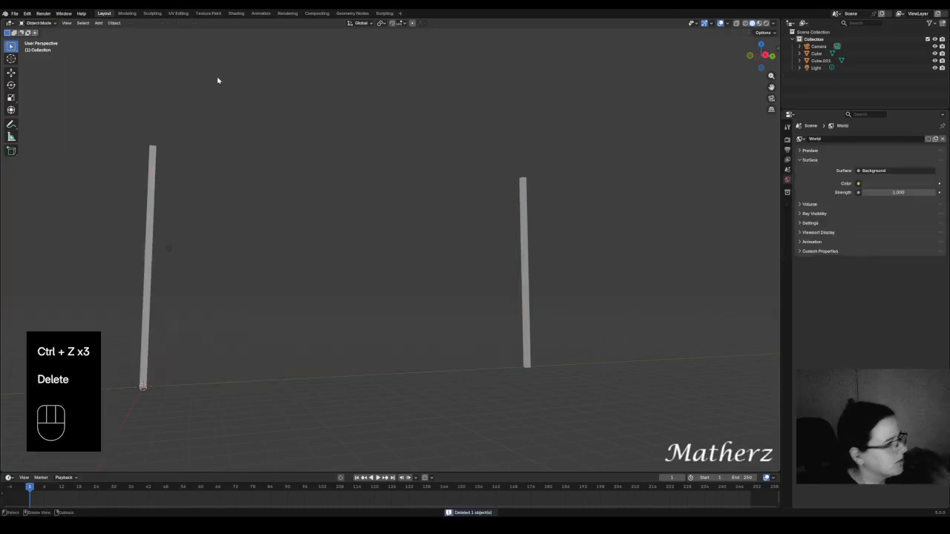
# Step: Add a new plane mesh and move it along the ground line to about midway between the two posts
pyautogui.click(98, 23)
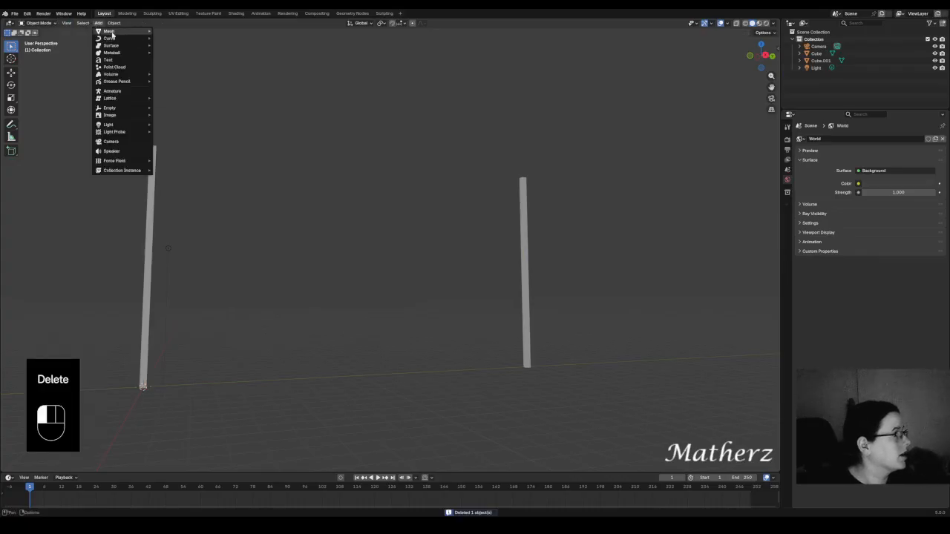
pyautogui.moveTo(111, 31)
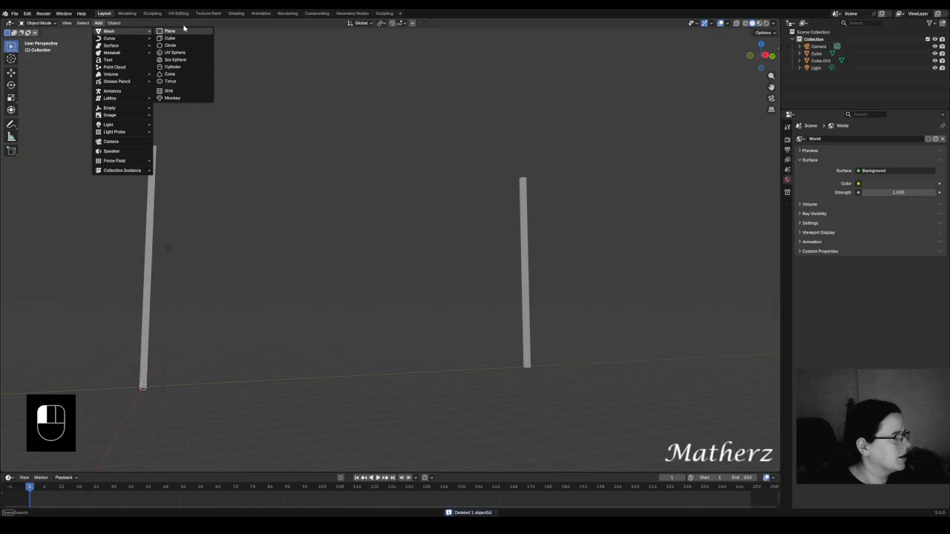
pyautogui.click(181, 30)
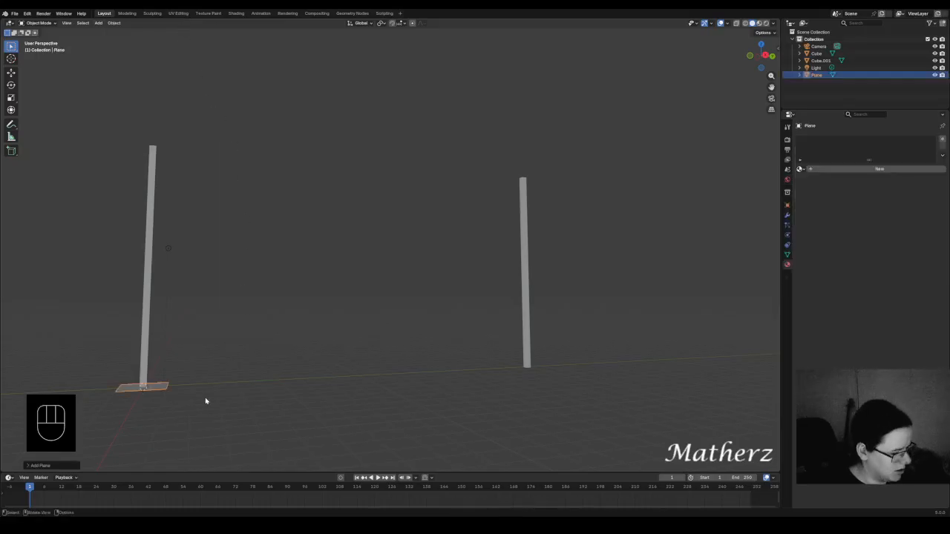
pyautogui.press('g')
pyautogui.click(429, 381)
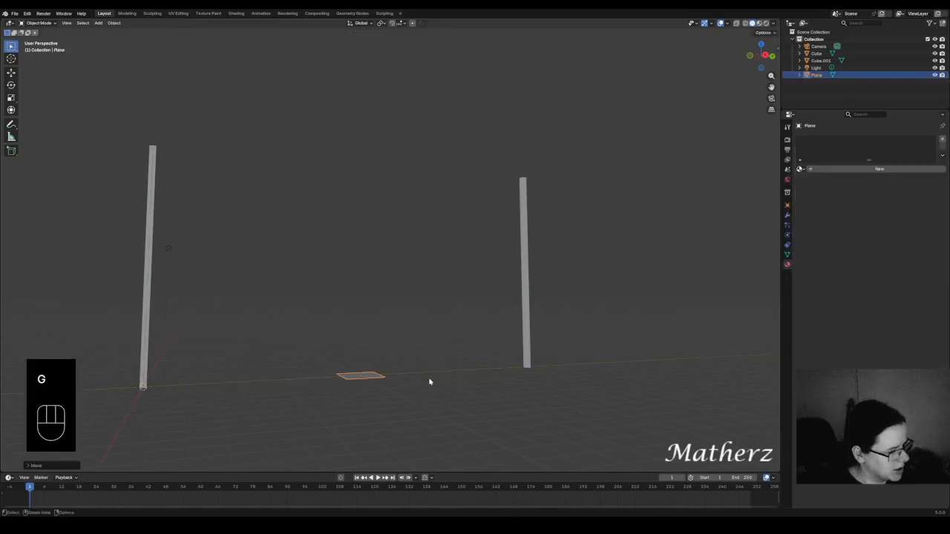
# Step: Rotate the new plane 90 degrees about the Y axis so that it stands upright
pyautogui.press('r')
pyautogui.moveTo(435, 364); pyautogui.dragTo(475, 349, button='middle')
pyautogui.write('90')
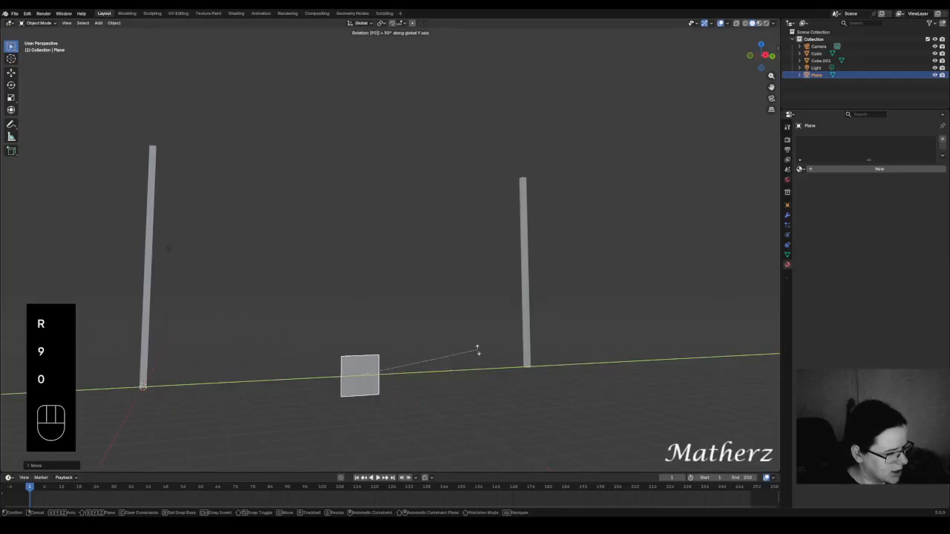
pyautogui.click(477, 350)
# Step: Raise the plane to about mid-height of the posts and scale it along Y until it spans both posts
pyautogui.press('g')
pyautogui.moveTo(395, 398); pyautogui.dragTo(430, 267, button='middle')
pyautogui.click(393, 280)
pyautogui.press('s')
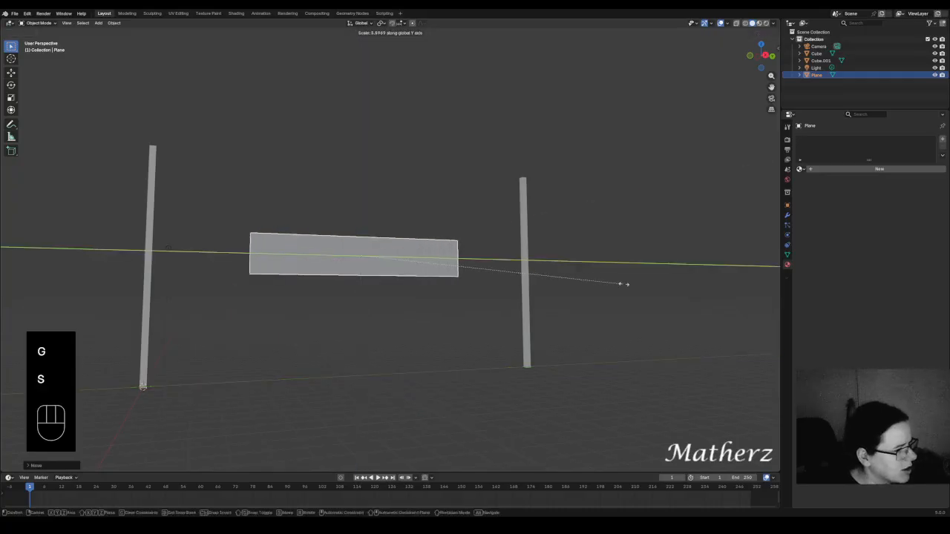
pyautogui.click(47, 334)
# Step: Scale the plane up along the Z axis until its upper edge nearly reaches the post tops
pyautogui.press('s')
pyautogui.moveTo(70, 334); pyautogui.dragTo(67, 417, button='middle')
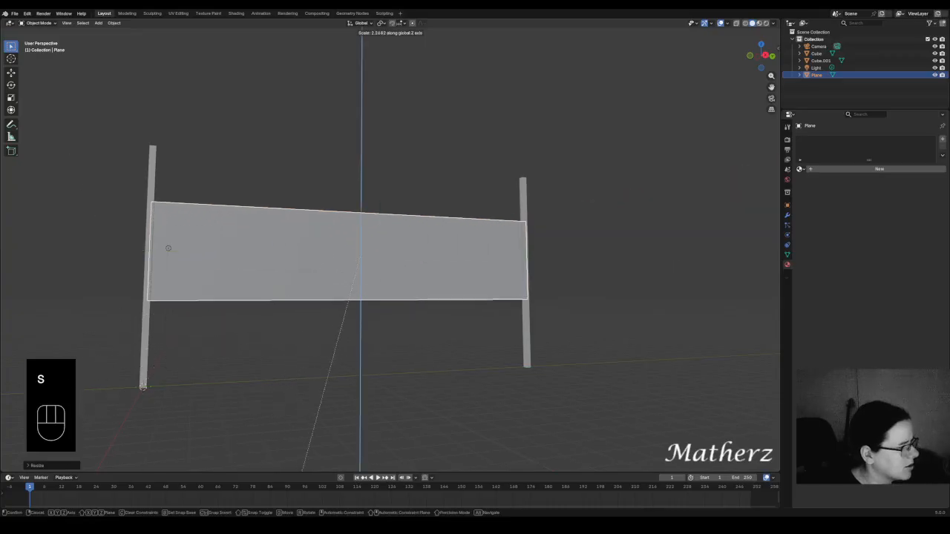
pyautogui.click(340, 94)
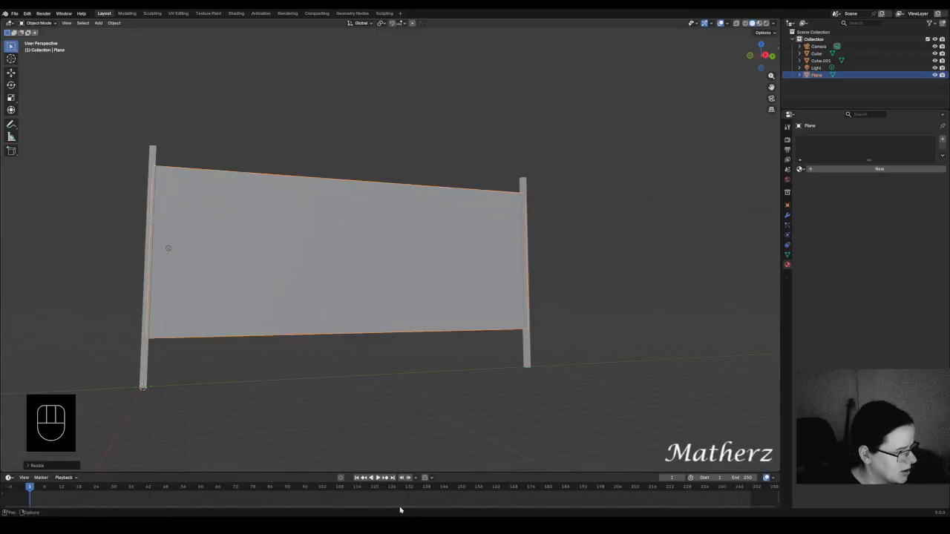
pyautogui.press('s')
pyautogui.moveTo(412, 381); pyautogui.dragTo(412, 421, button='middle')
pyautogui.click(414, 418)
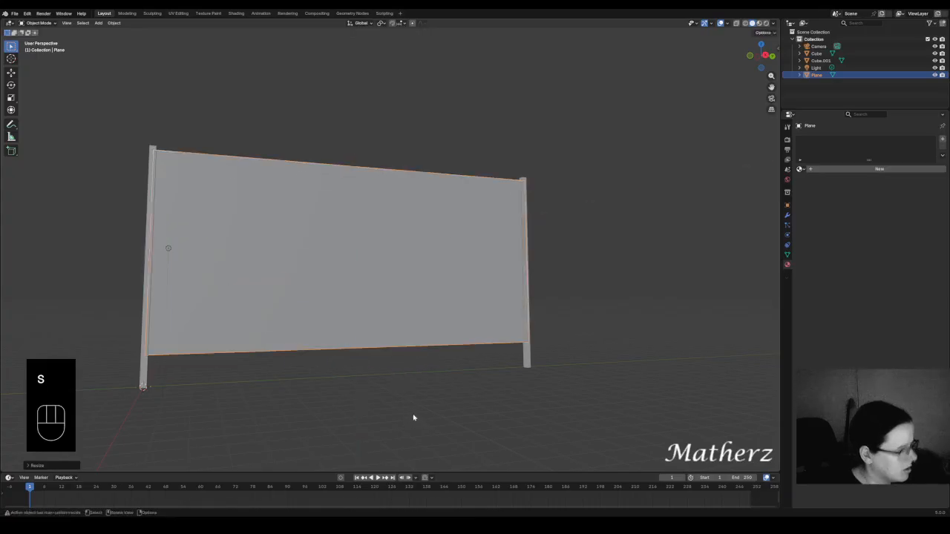
# Step: Lower the plane slightly along Z and scale it along Z by about 1.16 so it covers nearly the posts' full height
pyautogui.press('g')
pyautogui.moveTo(417, 378); pyautogui.dragTo(415, 408, button='middle')
pyautogui.click(415, 389)
pyautogui.press('s')
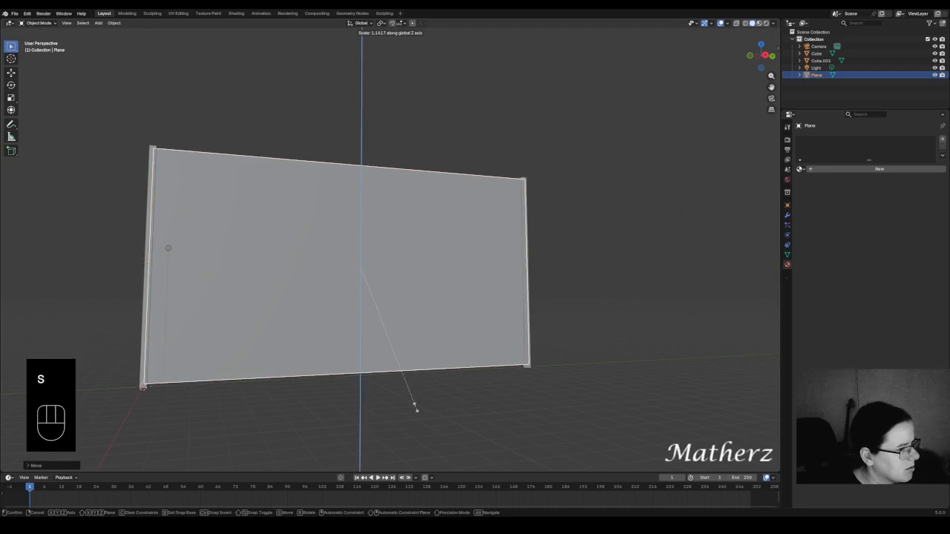
pyautogui.click(418, 404)
# Step: Subdivide the panel's face six times in Edit Mode and undo the last subdivision
pyautogui.click(39, 23)
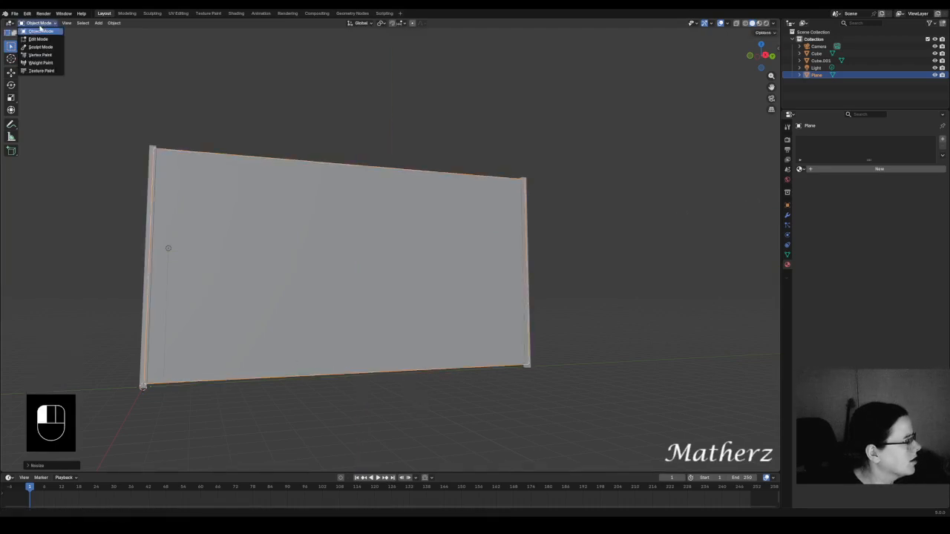
pyautogui.click(39, 38)
pyautogui.rightClick(359, 219)
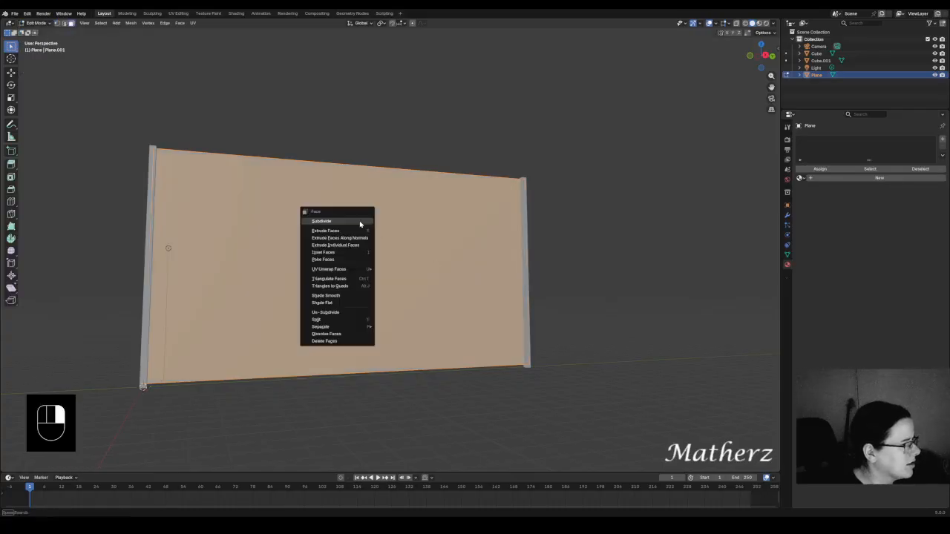
pyautogui.click(359, 221)
pyautogui.rightClick(359, 221)
pyautogui.click(359, 221)
pyautogui.rightClick(359, 221)
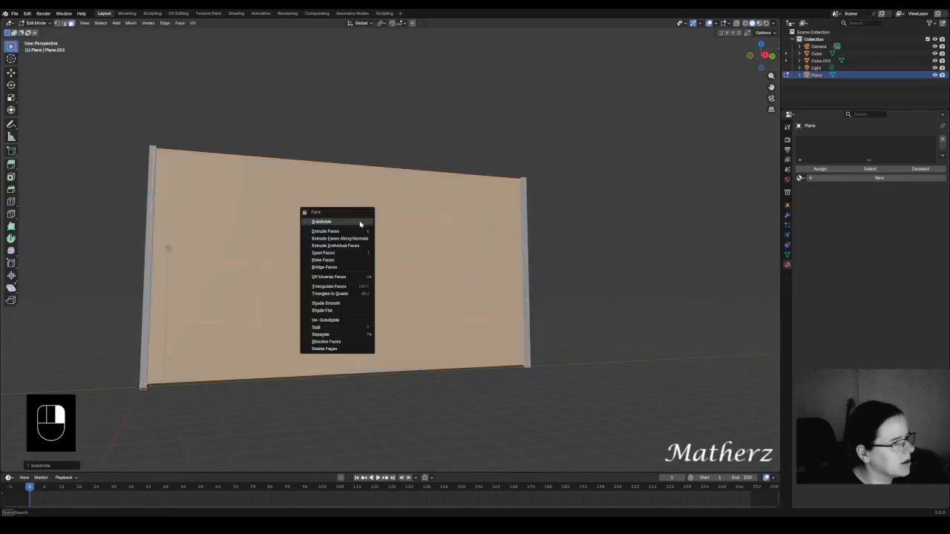
pyautogui.click(360, 221)
pyautogui.rightClick(359, 221)
pyautogui.click(359, 222)
pyautogui.rightClick(359, 221)
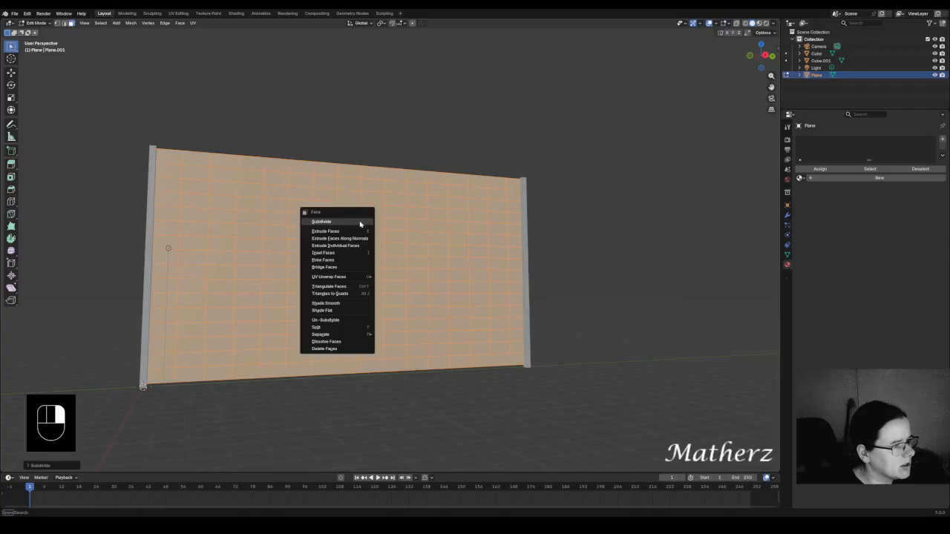
pyautogui.click(359, 221)
pyautogui.rightClick(359, 221)
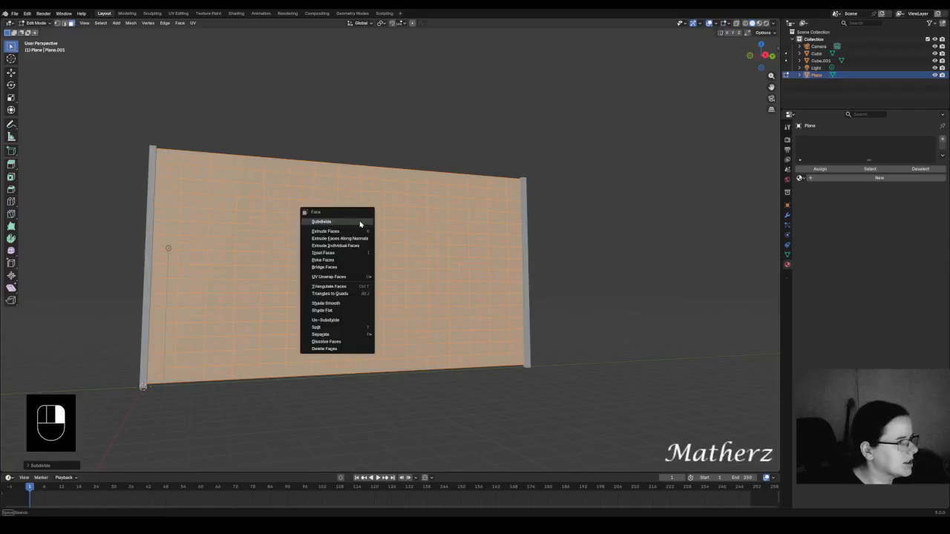
pyautogui.click(359, 221)
pyautogui.hotkey('ctrl', 'z')
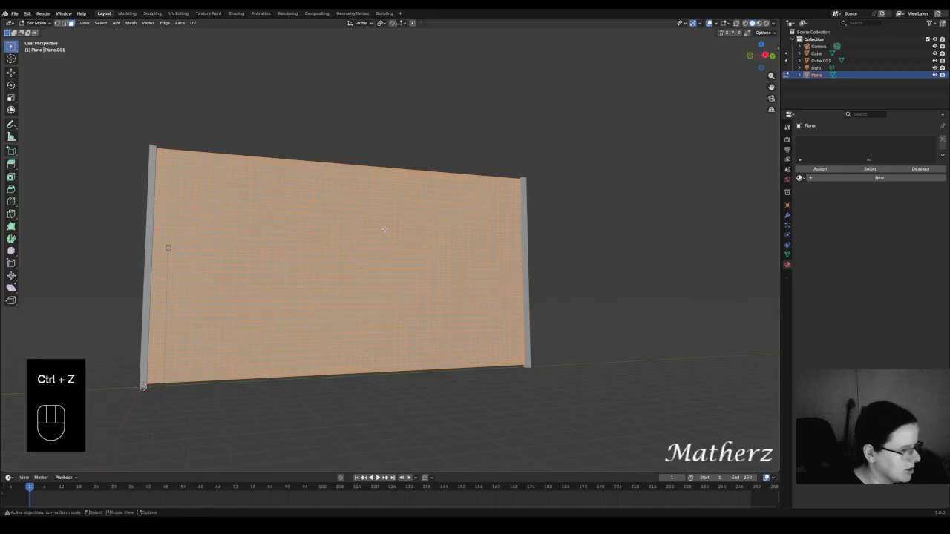
# Step: Add a Wireframe modifier to the subdivided panel and return to Object Mode
pyautogui.click(787, 215)
pyautogui.click(891, 139)
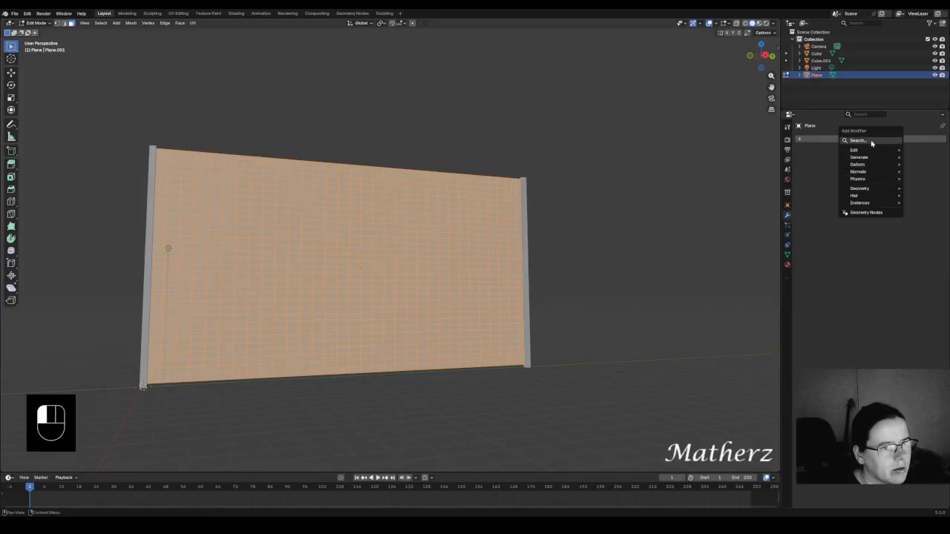
pyautogui.click(872, 141)
pyautogui.click(844, 156)
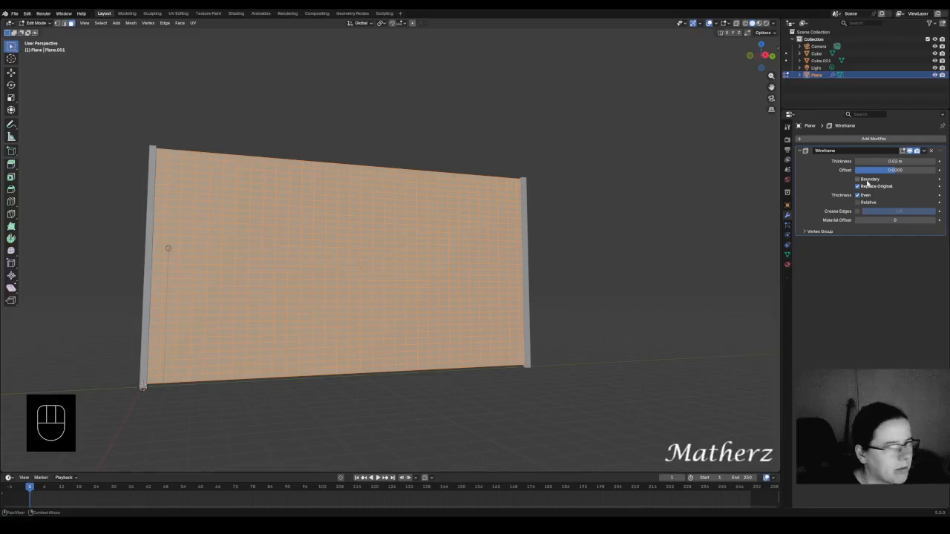
pyautogui.click(36, 22)
pyautogui.click(38, 30)
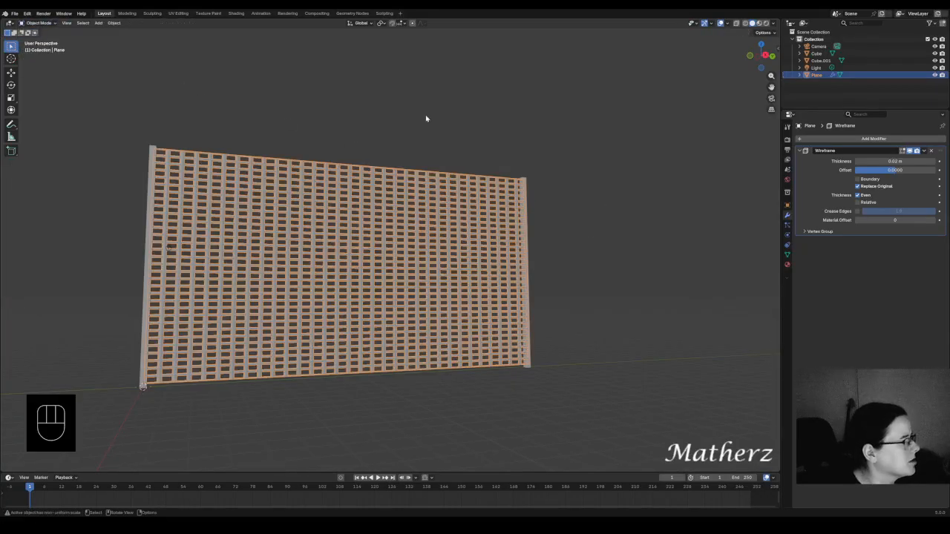
# Step: Set the Wireframe modifier's thickness to 0.01 m
pyautogui.moveTo(426, 119); pyautogui.dragTo(437, 136, button='middle')
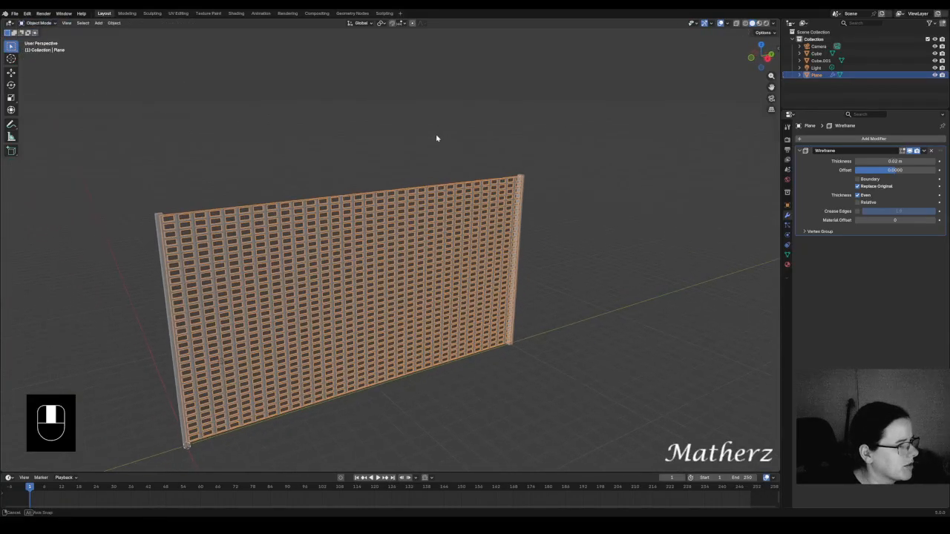
pyautogui.click(893, 173)
pyautogui.click(896, 162)
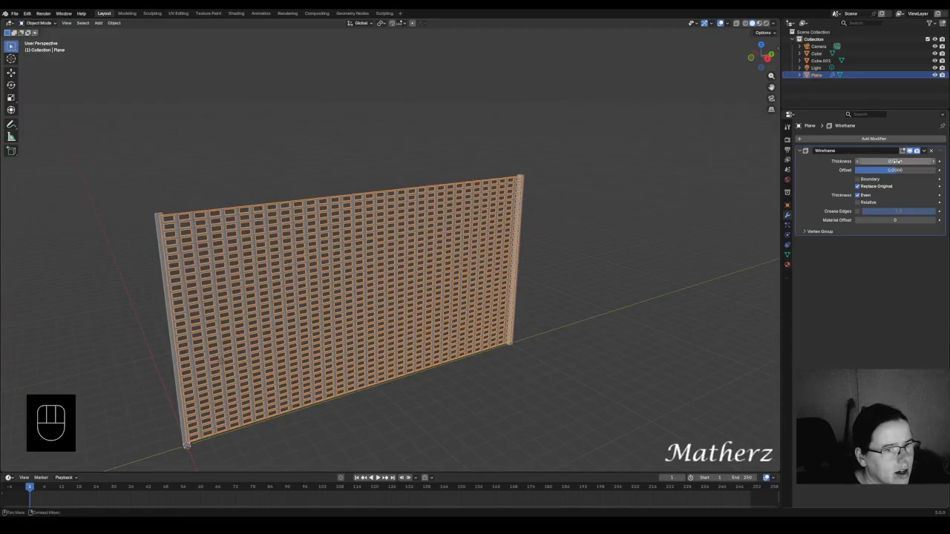
pyautogui.write('0.01')
pyautogui.press('Return')
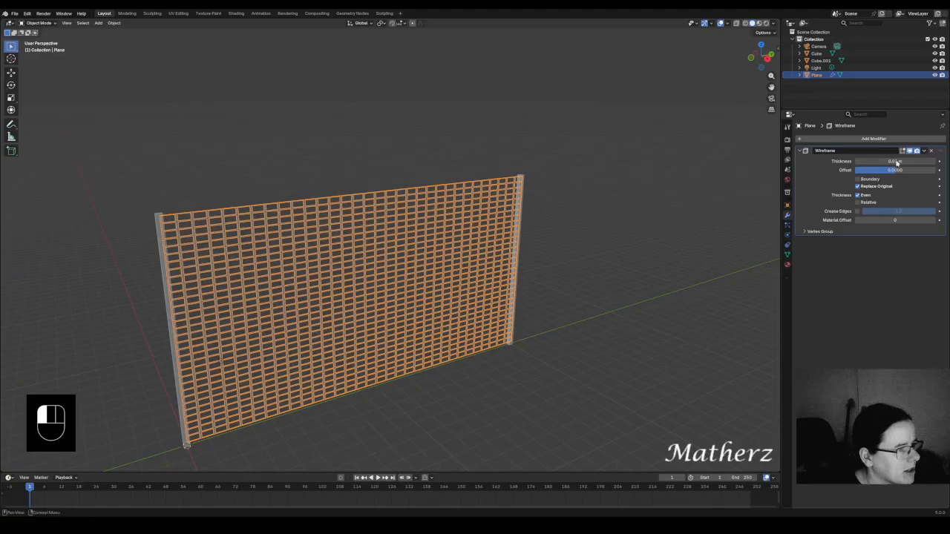
# Step: Assign the existing material named Material to the wireframe panel
pyautogui.click(601, 194)
pyautogui.moveTo(601, 195); pyautogui.dragTo(385, 206, button='middle')
pyautogui.click(385, 206)
pyautogui.click(788, 264)
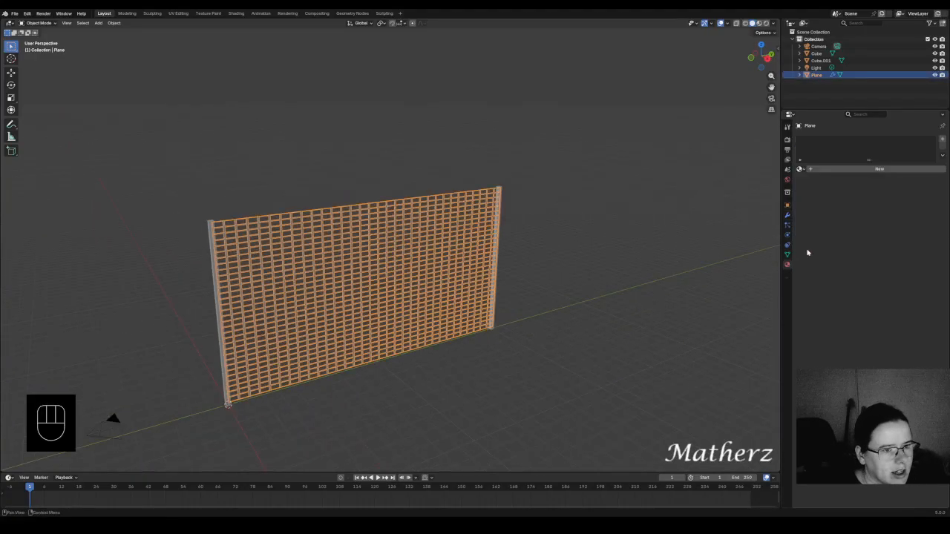
pyautogui.click(800, 170)
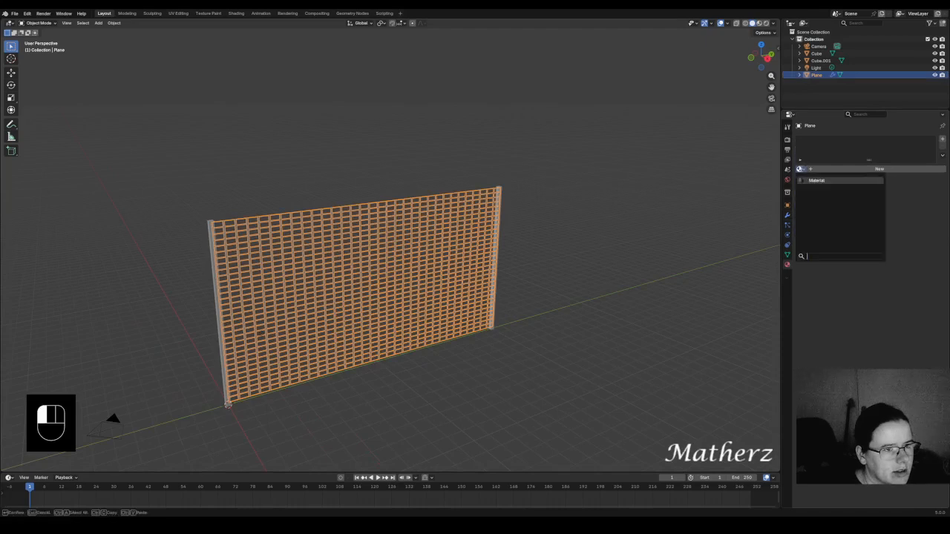
pyautogui.click(816, 180)
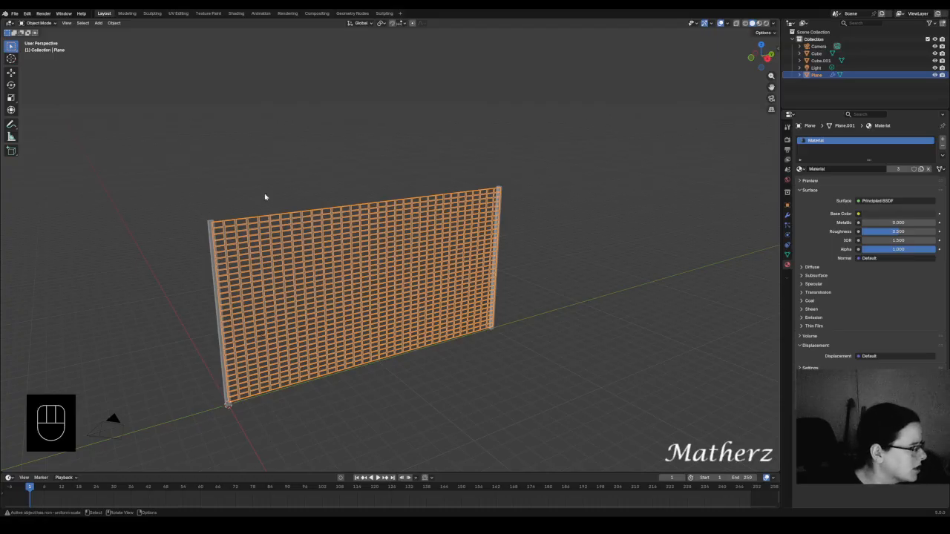
# Step: Select the wireframe panel together with the far post and duplicate them 20 m along the Y axis
pyautogui.click(464, 247)
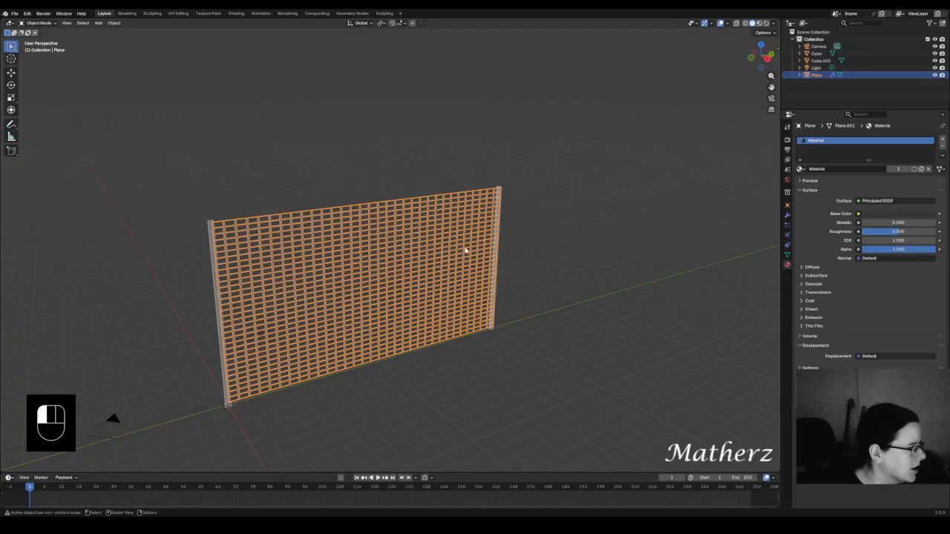
pyautogui.click(500, 190)
pyautogui.click(440, 229)
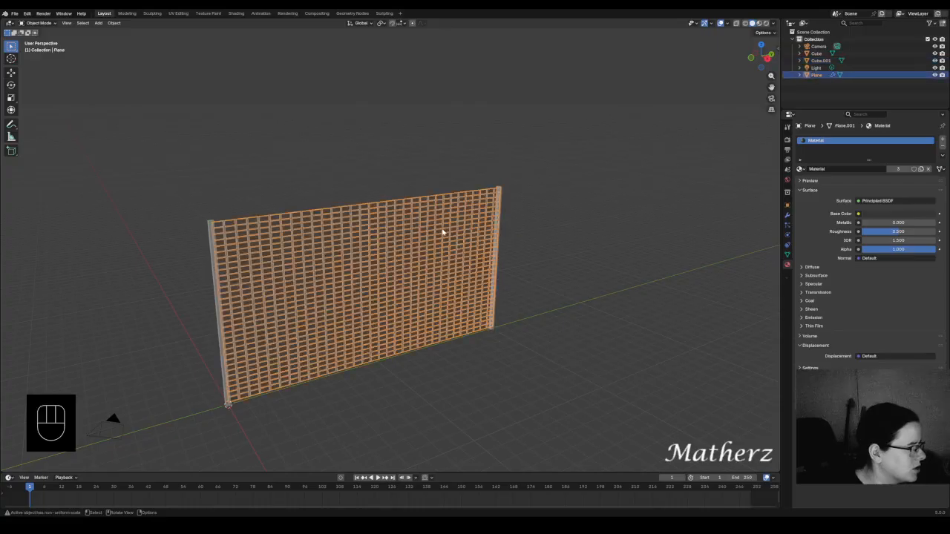
pyautogui.keyDown('shift'); pyautogui.click(501, 190); pyautogui.keyUp('shift')
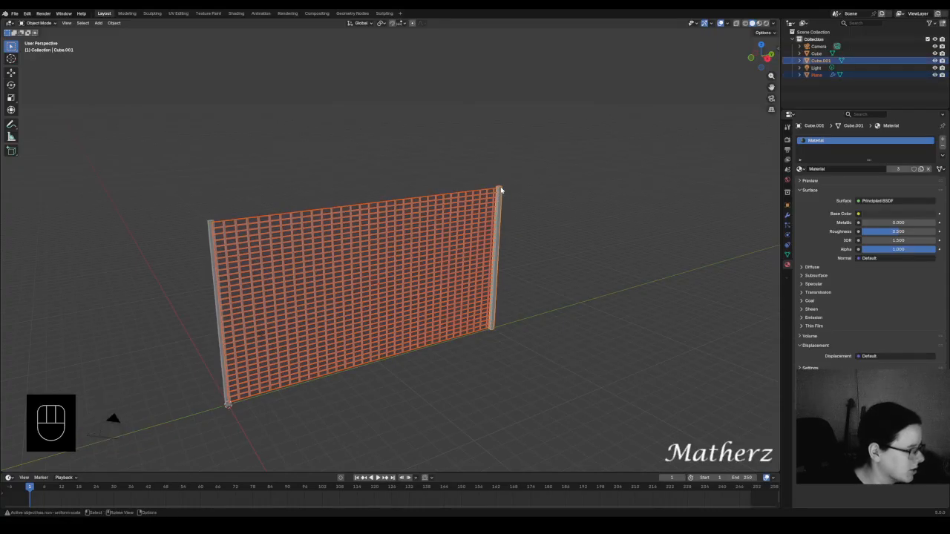
pyautogui.hotkey('shift', 'd')
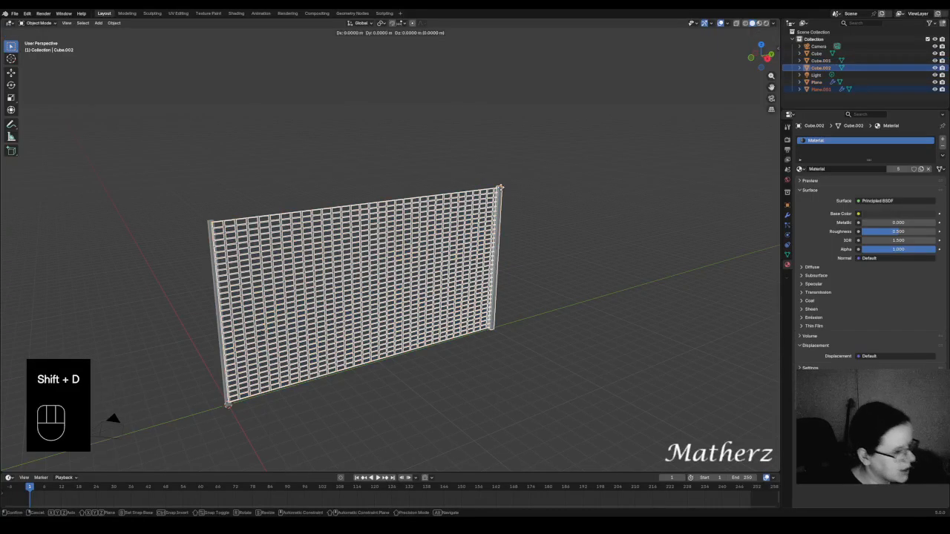
pyautogui.press('y')
pyautogui.press('KP_2')
pyautogui.press('KP_0')
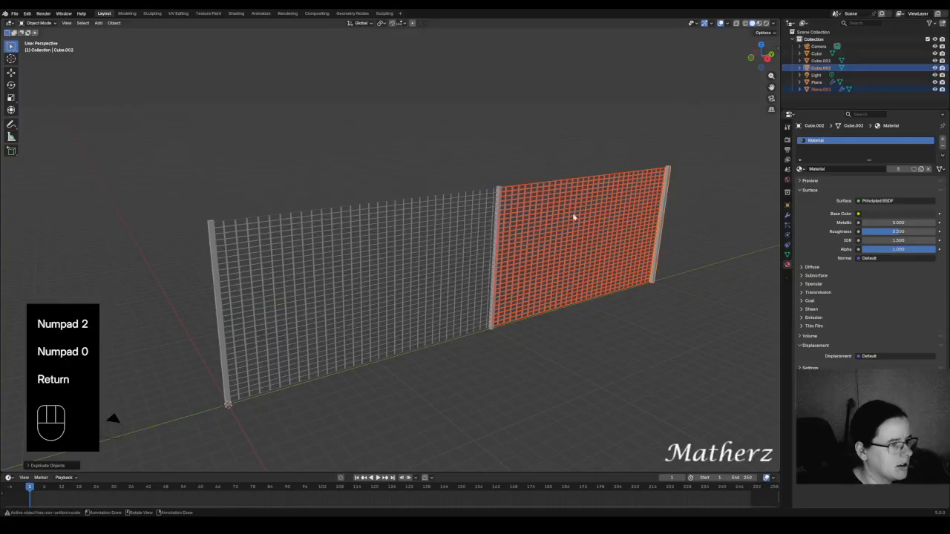
# Step: Duplicate the second fence section's panel and post another 20 m along Y to form a third section
pyautogui.moveTo(572, 217); pyautogui.dragTo(540, 213, button='middle')
pyautogui.keyDown('shift'); pyautogui.moveTo(617, 242); pyautogui.dragTo(523, 286, button='middle'); pyautogui.keyUp('shift')
pyautogui.scroll(-3, 412, 244)
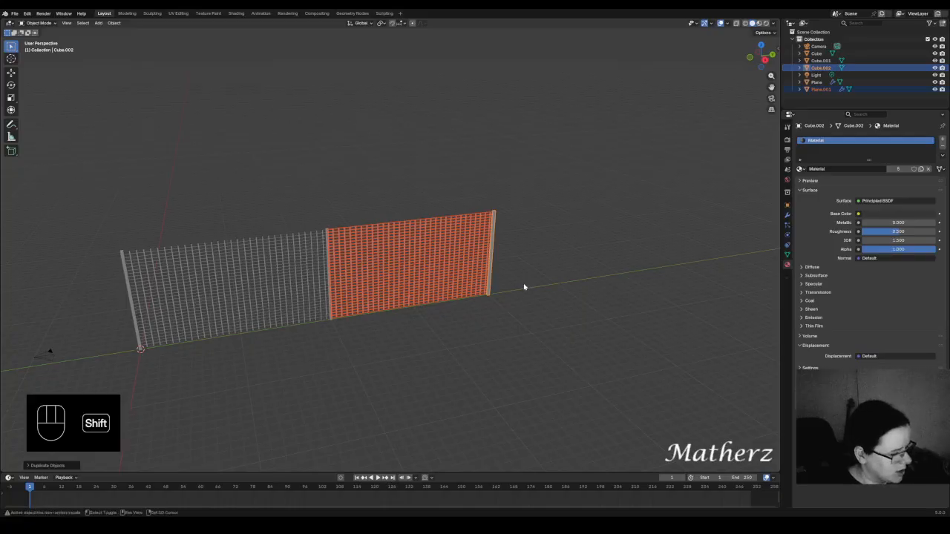
pyautogui.hotkey('shift', 'd')
pyautogui.press('y')
pyautogui.press('KP_2')
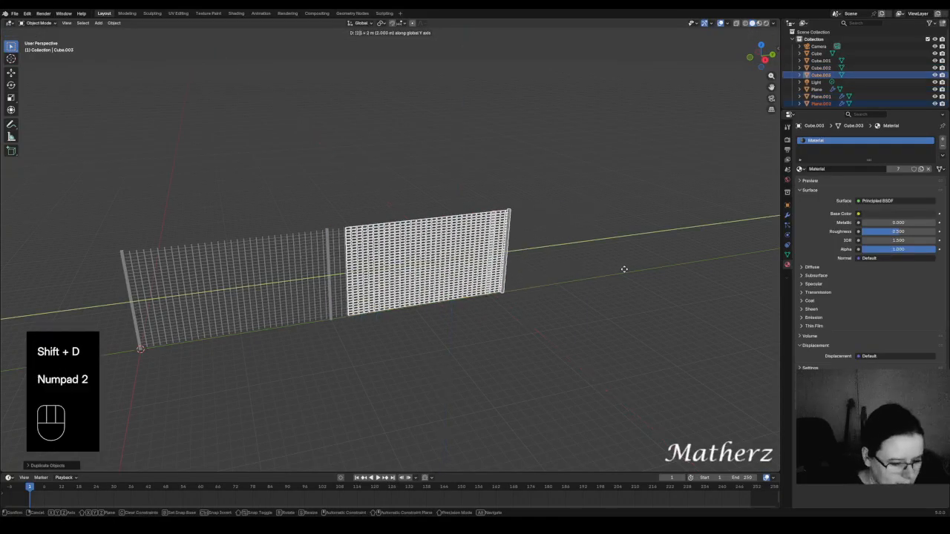
pyautogui.press('KP_0')
pyautogui.press('Return')
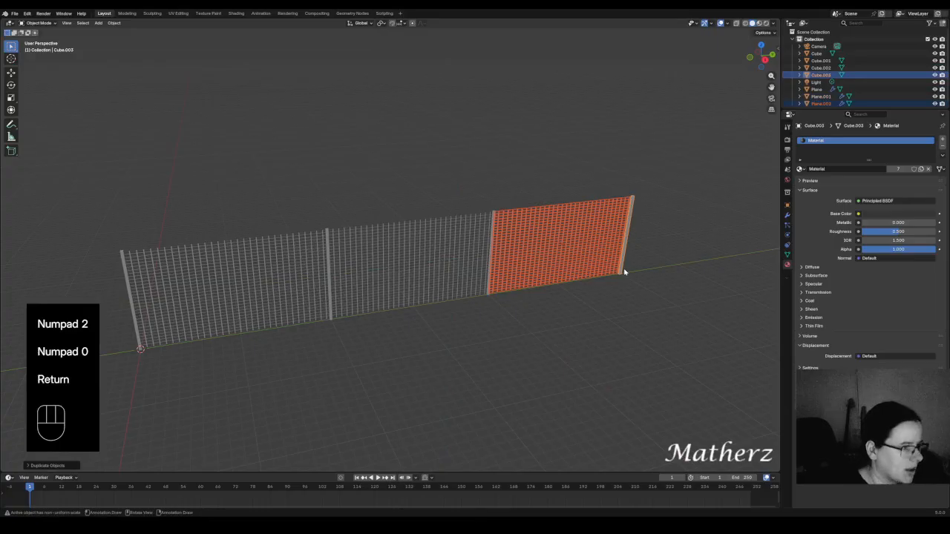
# Step: Duplicate the third section's panel and post 20 m along Y to form a fourth fence section
pyautogui.hotkey('shift', 'd')
pyautogui.press('y')
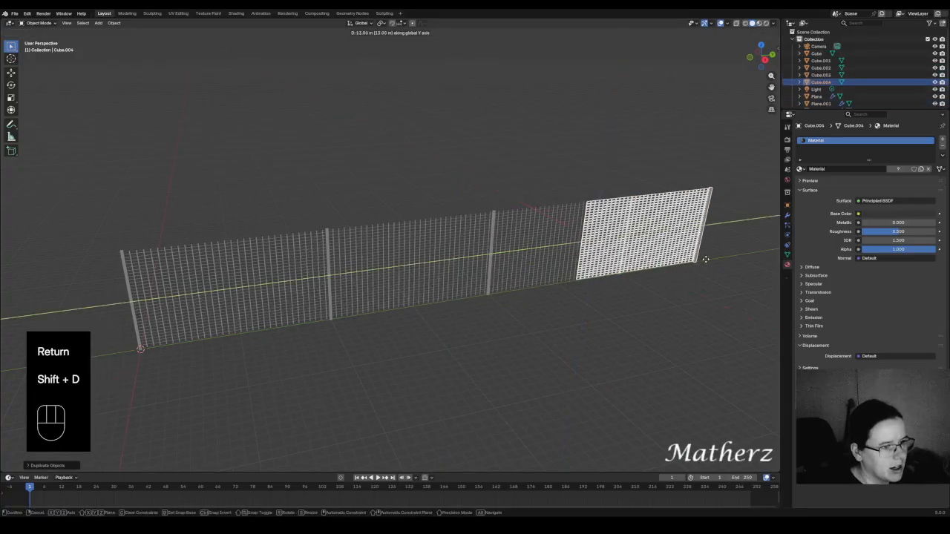
pyautogui.press('KP_2')
pyautogui.press('KP_0')
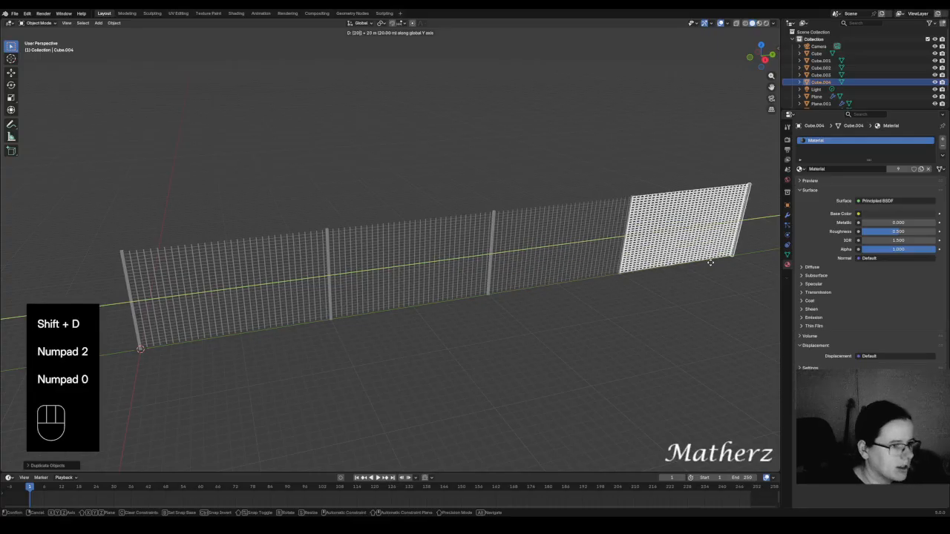
pyautogui.click(710, 264)
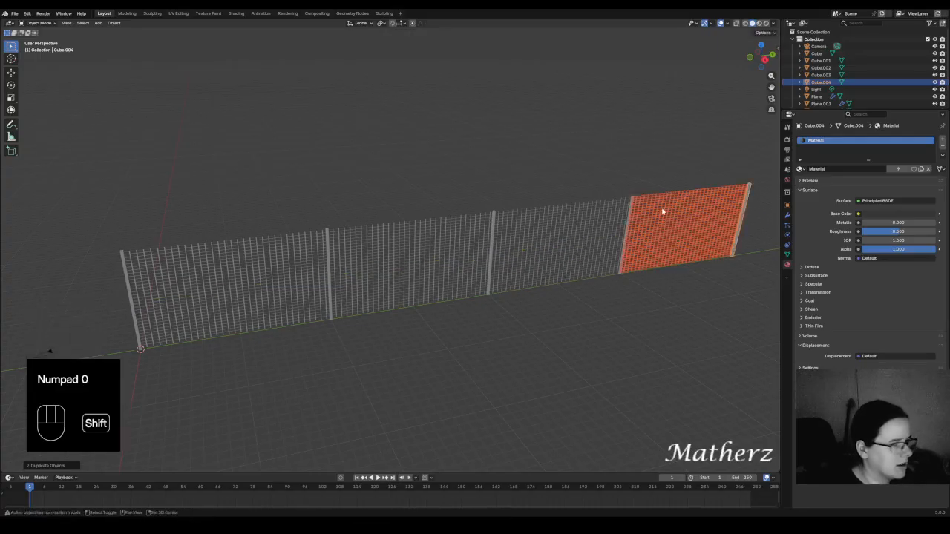
# Step: Extend the fence with a fifth section by duplicating the fourth section's panel and post 20 m along Y
pyautogui.keyDown('shift'); pyautogui.moveTo(663, 212); pyautogui.dragTo(387, 366, button='middle'); pyautogui.keyUp('shift')
pyautogui.hotkey('shift', 'd')
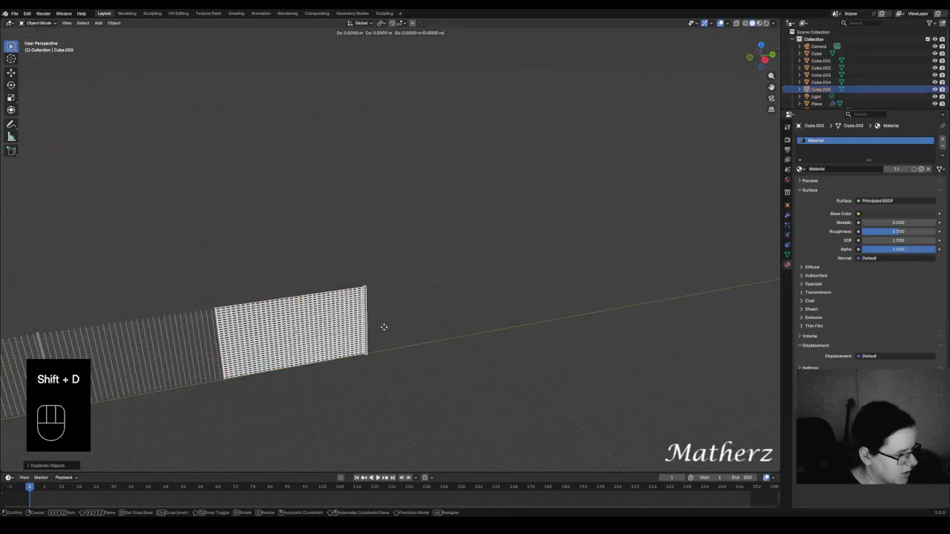
pyautogui.moveTo(384, 327); pyautogui.dragTo(502, 326, button='middle')
pyautogui.write('20')
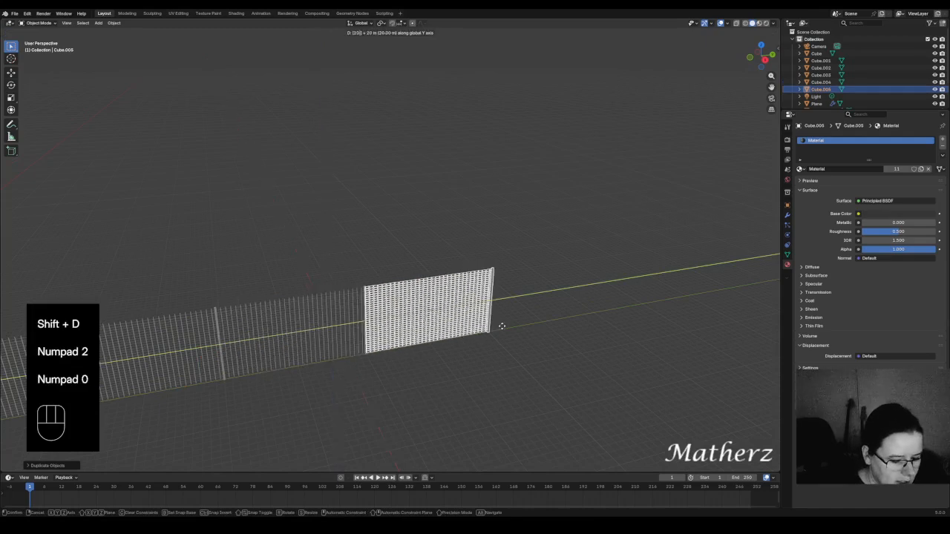
pyautogui.press('KP_Enter')
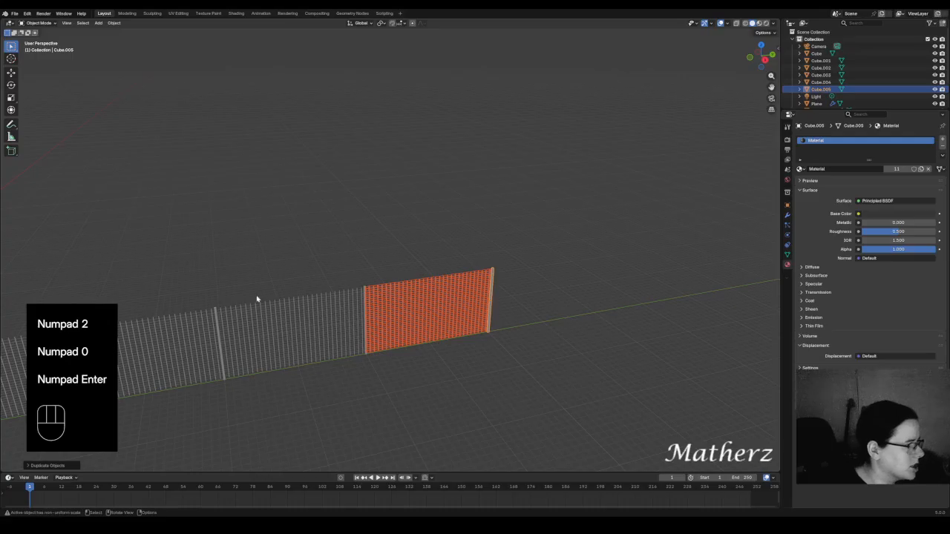
# Step: Add a new mesh plane at the base of the first post as the ground
pyautogui.moveTo(258, 299); pyautogui.dragTo(304, 266, button='middle')
pyautogui.keyDown('shift'); pyautogui.moveTo(252, 323); pyautogui.dragTo(367, 304, button='middle'); pyautogui.keyUp('shift')
pyautogui.scroll(-3, 374, 304)
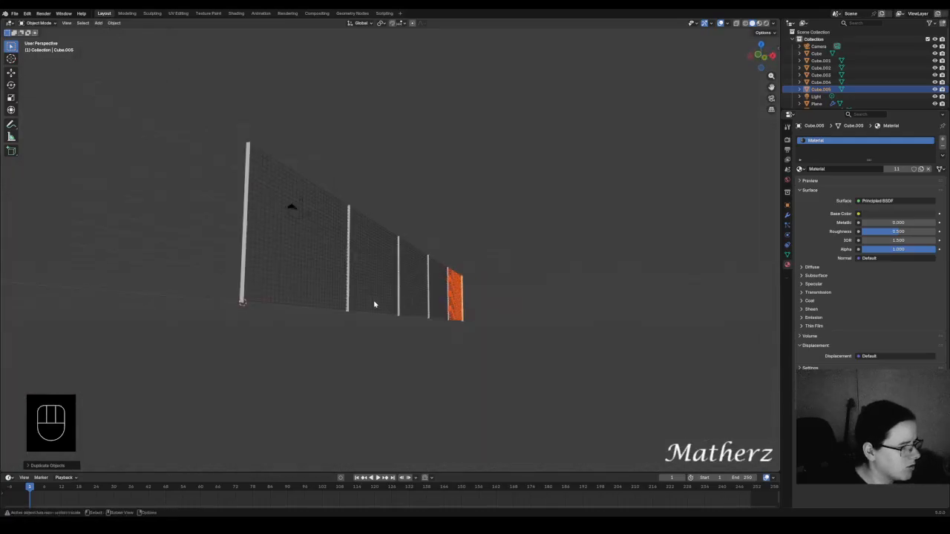
pyautogui.keyDown('shift'); pyautogui.moveTo(472, 211); pyautogui.dragTo(466, 276, button='middle'); pyautogui.keyUp('shift')
pyautogui.click(98, 24)
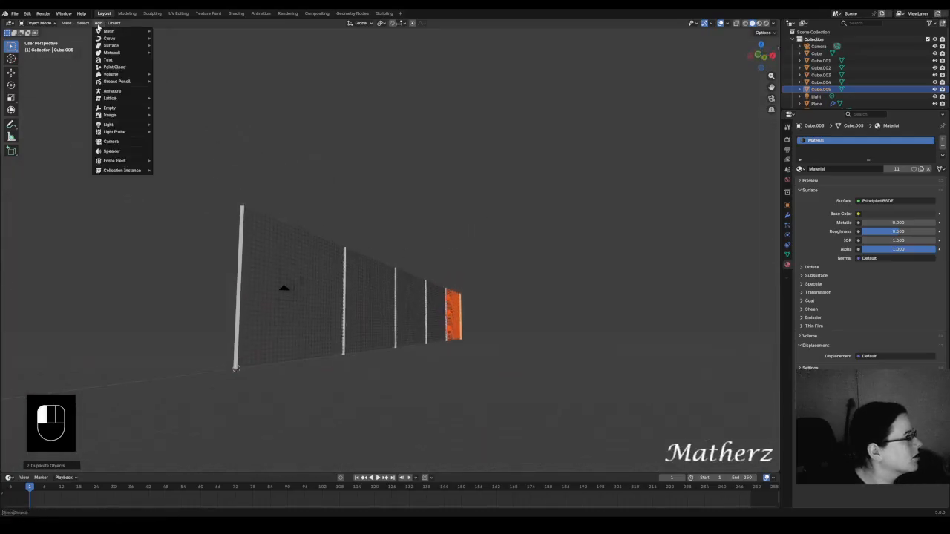
pyautogui.moveTo(129, 34)
pyautogui.click(170, 31)
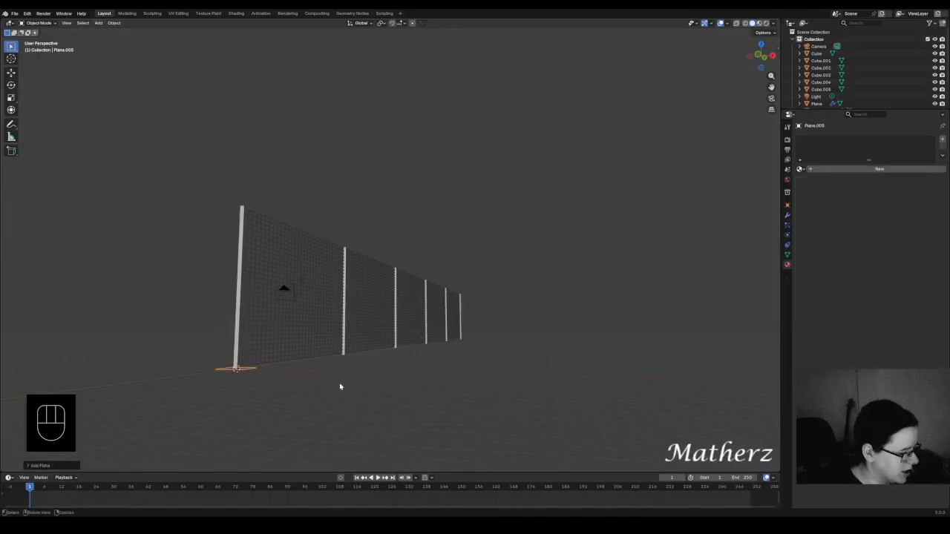
# Step: Scale the ground plane up uniformly in two passes until it spreads widely around the first fence sections
pyautogui.press('s')
pyautogui.scroll(-5, 447, 351)
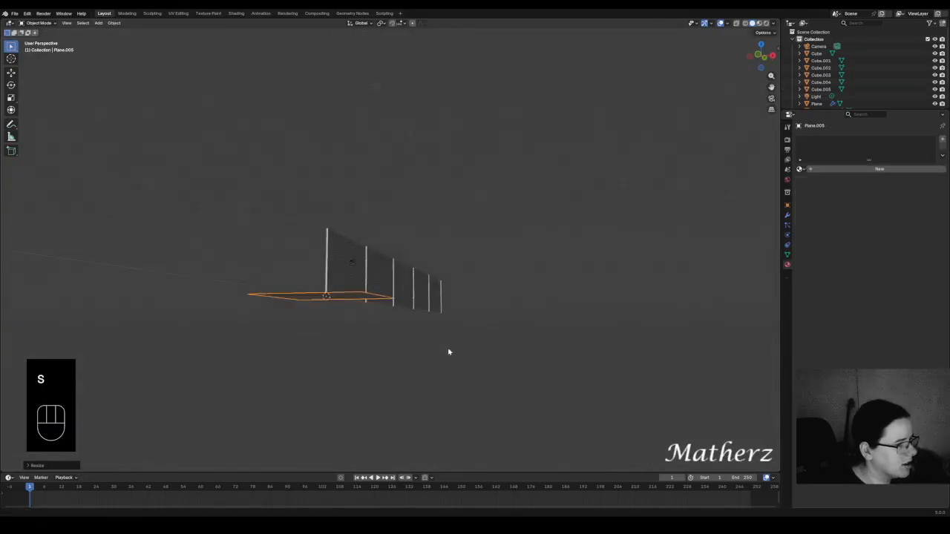
pyautogui.click(489, 226)
pyautogui.moveTo(489, 226); pyautogui.dragTo(391, 287, button='middle')
pyautogui.press('s')
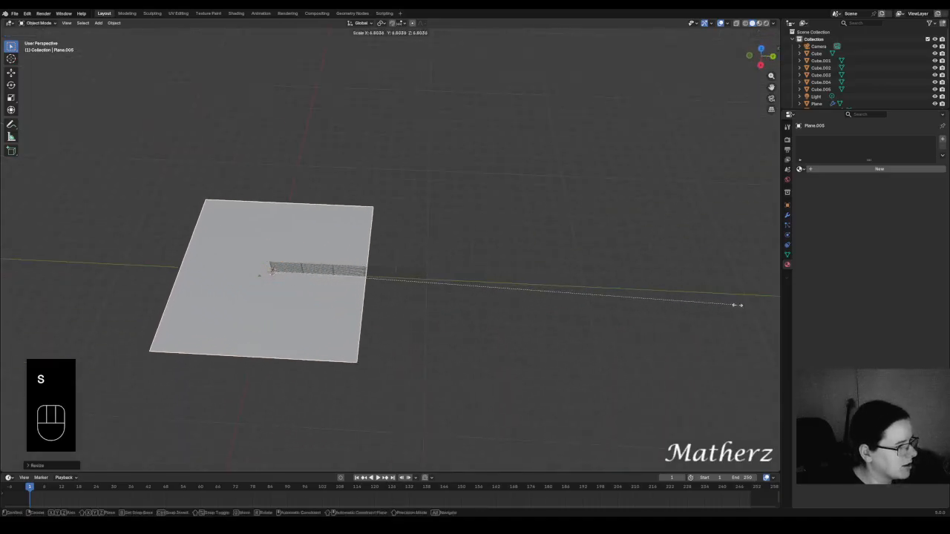
pyautogui.click(739, 308)
# Step: Stretch the ground plane along the Y axis to about 2.3 times its length so it reaches past the fifth fence section
pyautogui.press('s')
pyautogui.middleClick(439, 300)
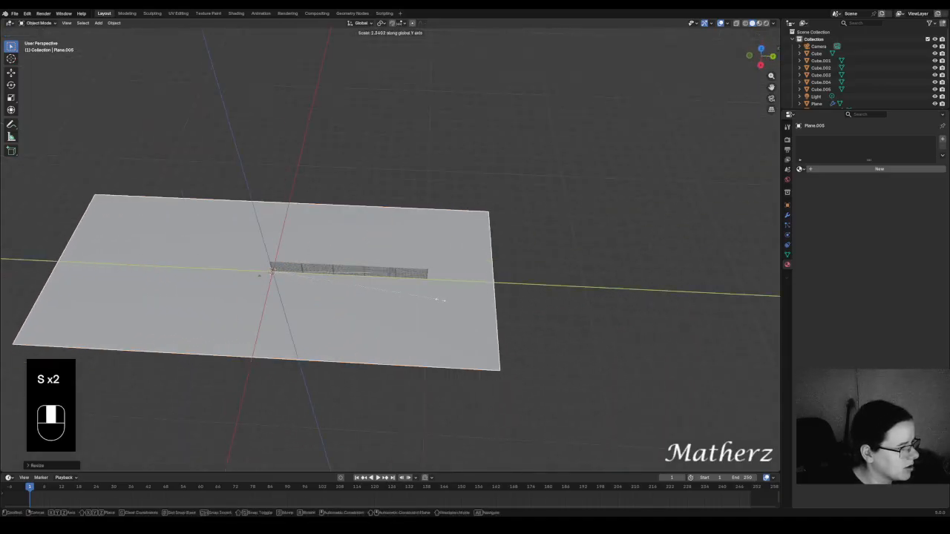
pyautogui.click(438, 300)
# Step: Duplicate the first section's wire panel and its outer post -20 m along Y to add a section before the first one
pyautogui.moveTo(314, 311); pyautogui.dragTo(423, 247, button='middle')
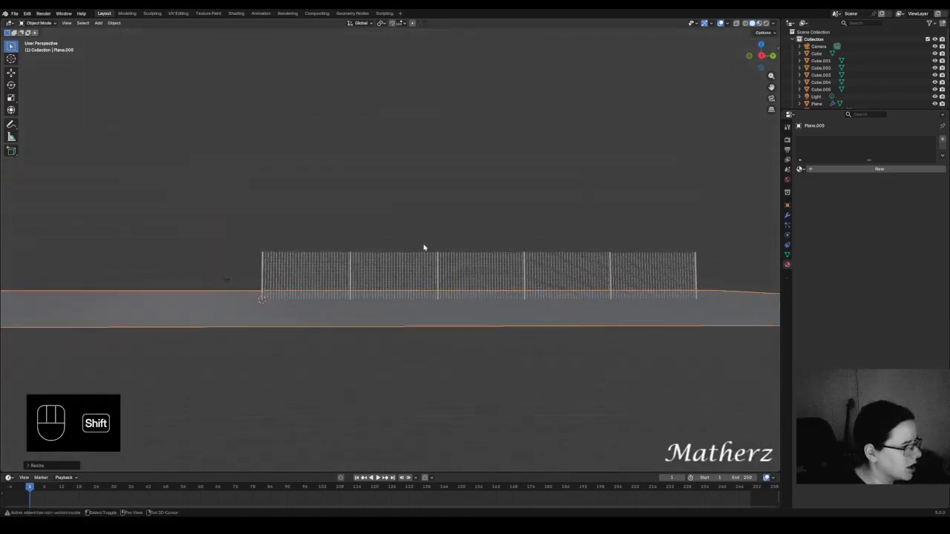
pyautogui.click(298, 267)
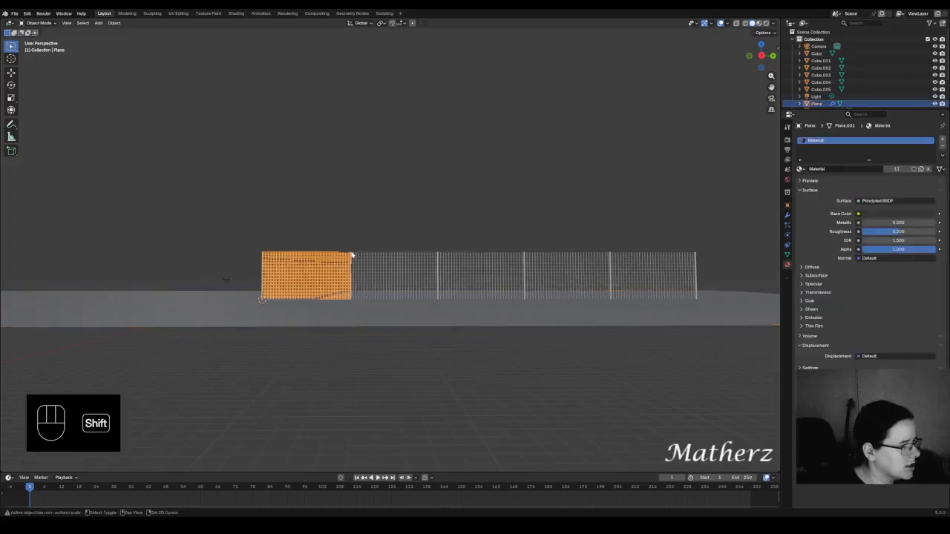
pyautogui.scroll(6, 230, 286)
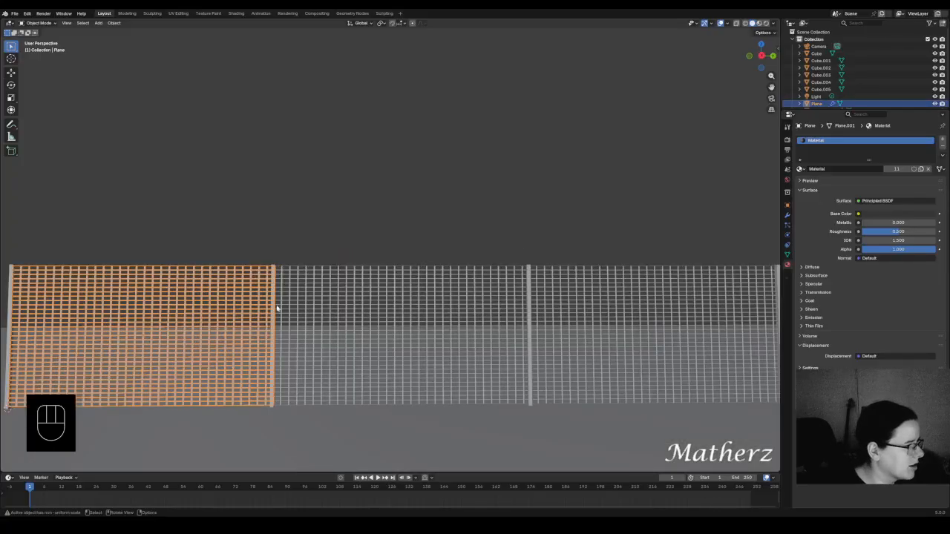
pyautogui.keyDown('shift'); pyautogui.moveTo(155, 370); pyautogui.dragTo(505, 356, button='middle'); pyautogui.keyUp('shift')
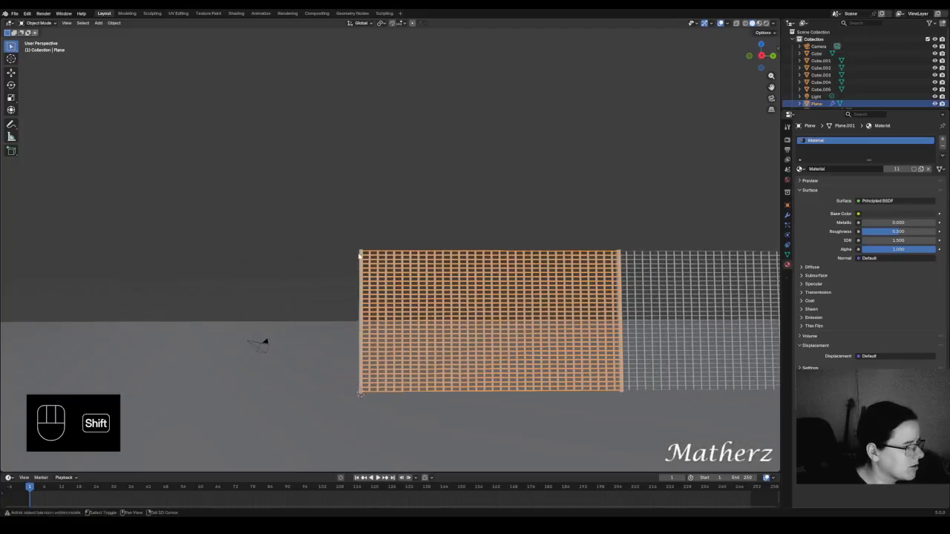
pyautogui.keyDown('shift'); pyautogui.click(362, 256); pyautogui.keyUp('shift')
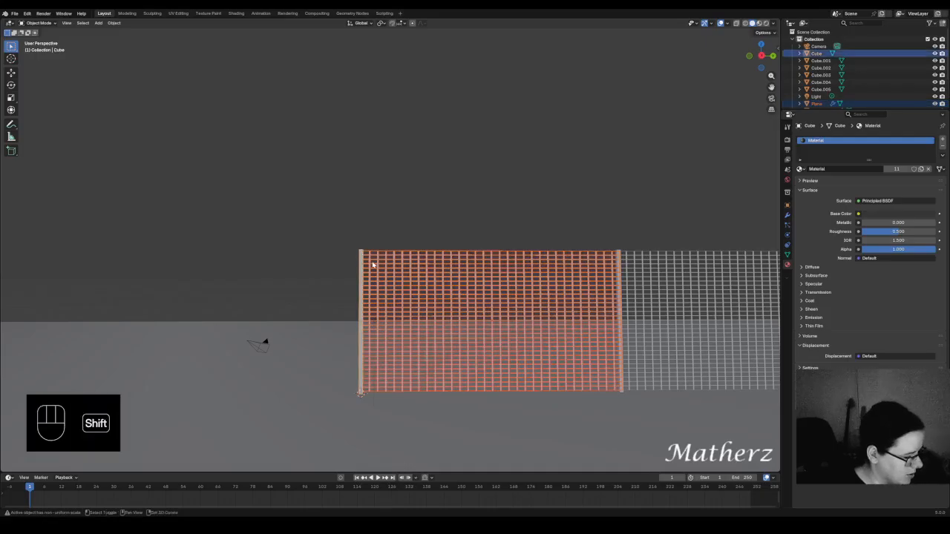
pyautogui.hotkey('shift', 'd')
pyautogui.moveTo(373, 263); pyautogui.dragTo(225, 263, button='middle')
pyautogui.write('-20')
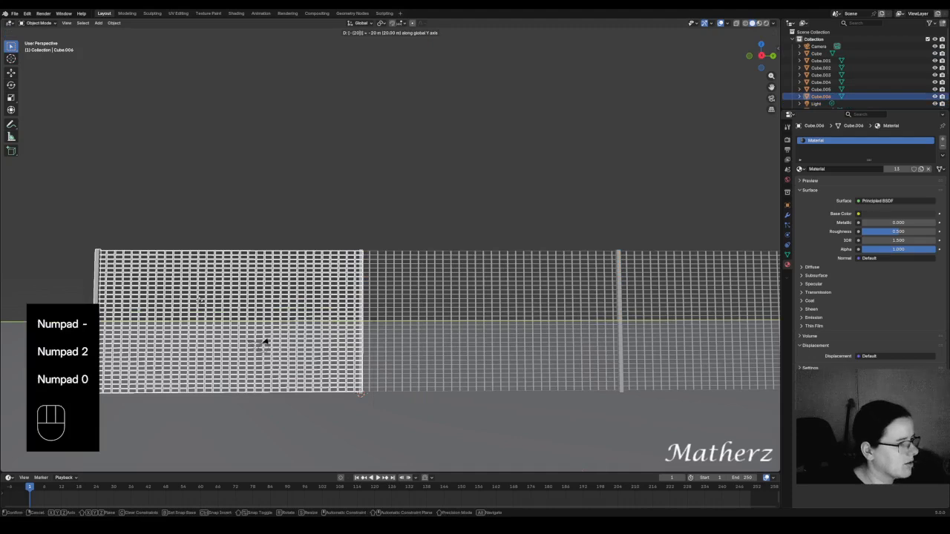
pyautogui.click(199, 301)
pyautogui.click(289, 191)
# Step: Move the ground plane along the Y axis towards the far end of the fence, keeping all six sections over it
pyautogui.scroll(-6, 453, 241)
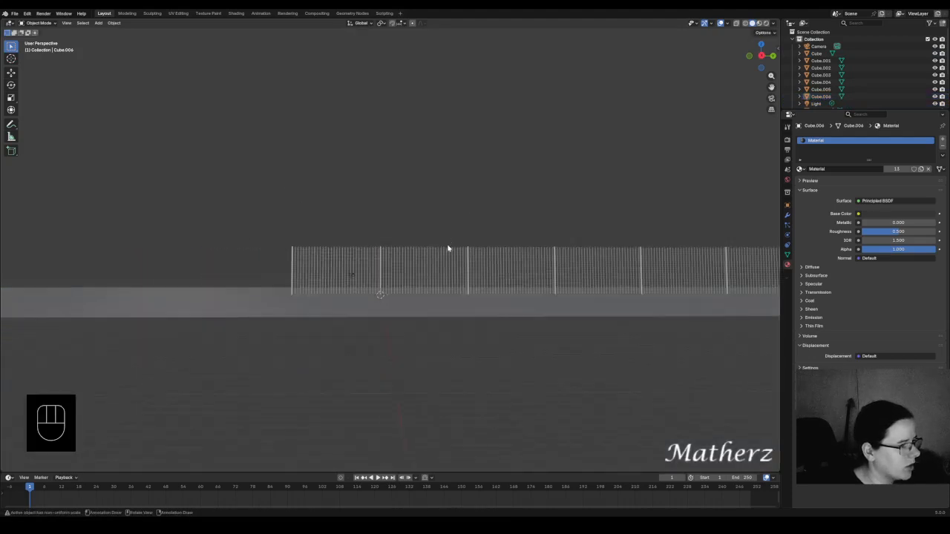
pyautogui.moveTo(449, 249); pyautogui.dragTo(477, 228, button='middle')
pyautogui.moveTo(539, 273); pyautogui.dragTo(520, 253, button='middle')
pyautogui.click(536, 295)
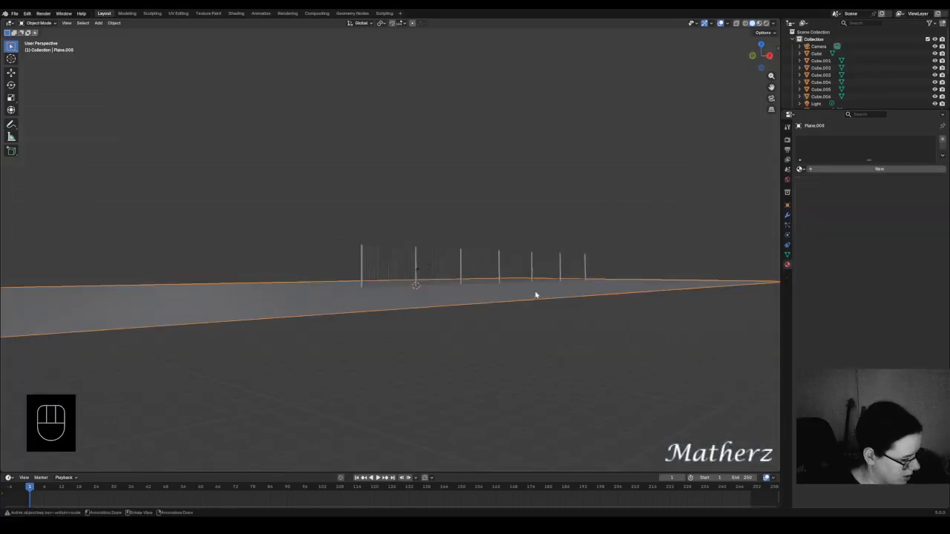
pyautogui.press('g')
pyautogui.moveTo(537, 291); pyautogui.dragTo(623, 281, button='middle')
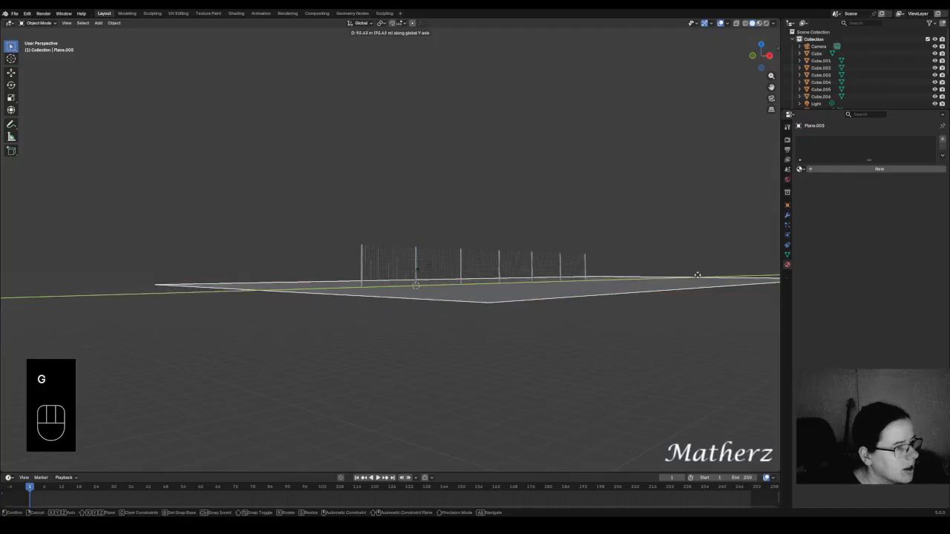
pyautogui.click(674, 280)
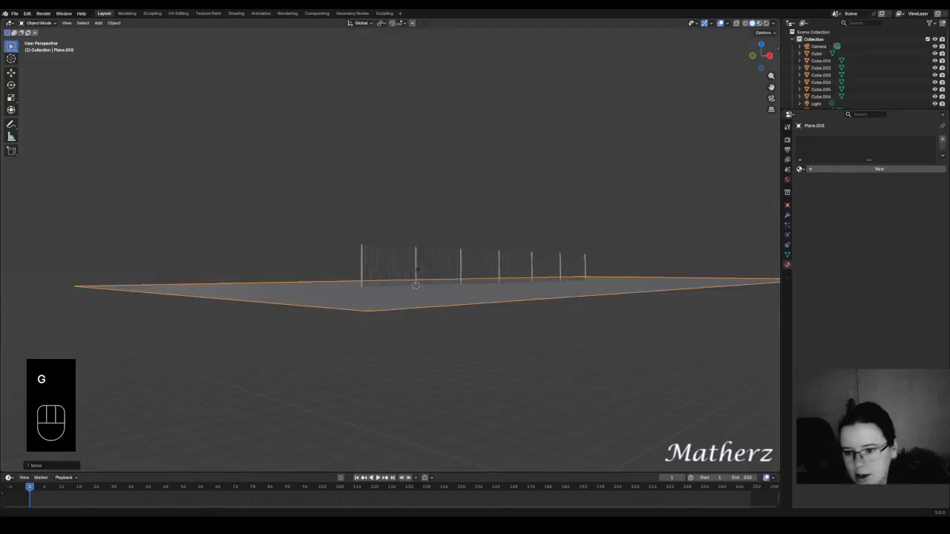